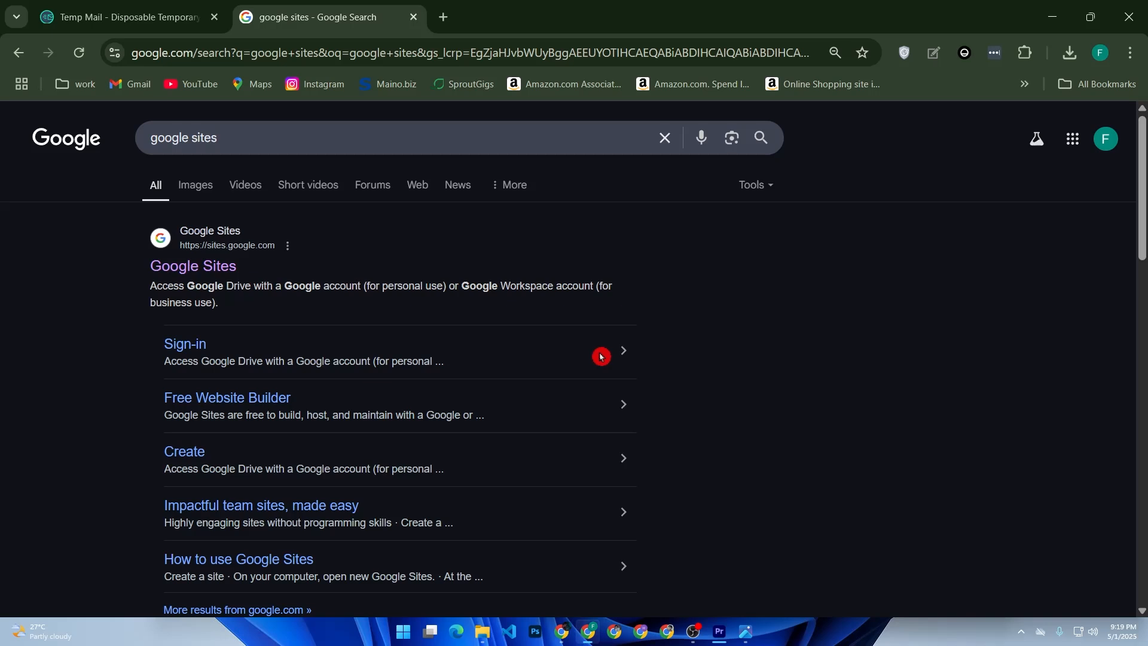
Open Google Sites from the search results and create a new blank site
{"action": "left_click", "coordinate": [204, 263]}
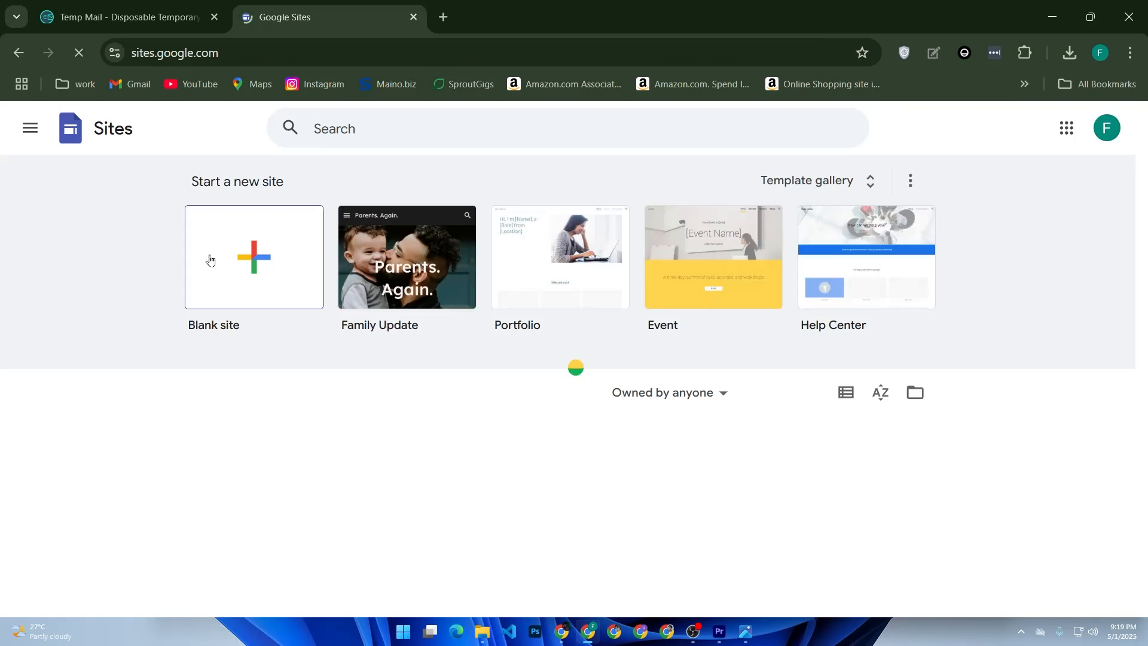
{"action": "scroll", "coordinate": [387, 270], "scroll_direction": "down", "scroll_amount": 2}
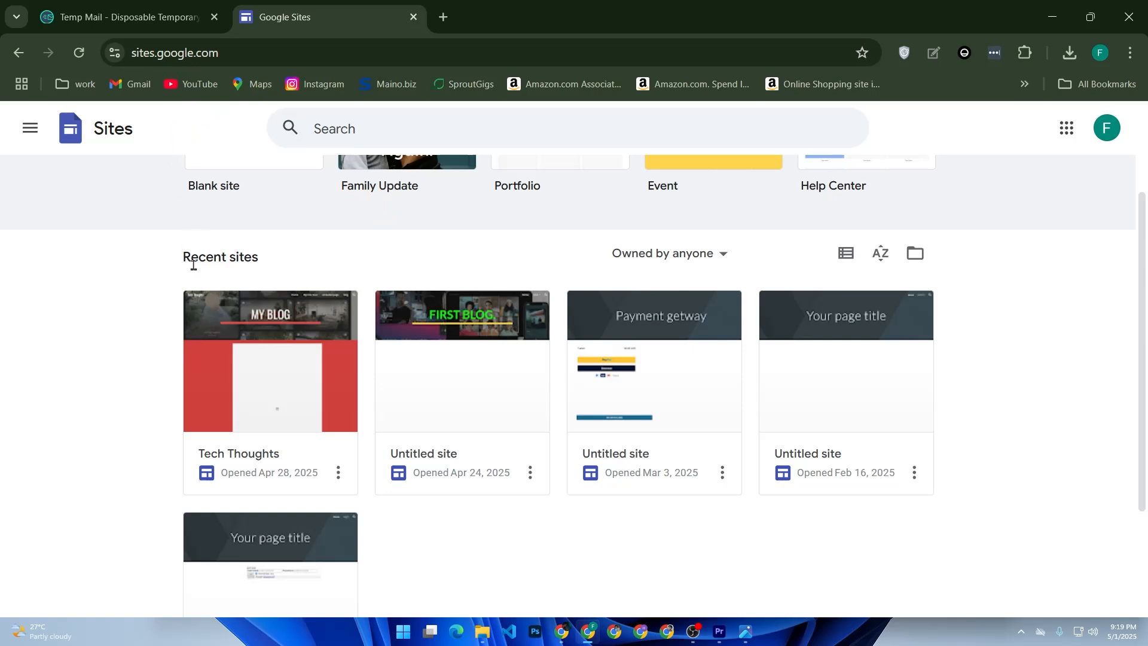
{"action": "scroll", "coordinate": [204, 293], "scroll_direction": "up", "scroll_amount": 3}
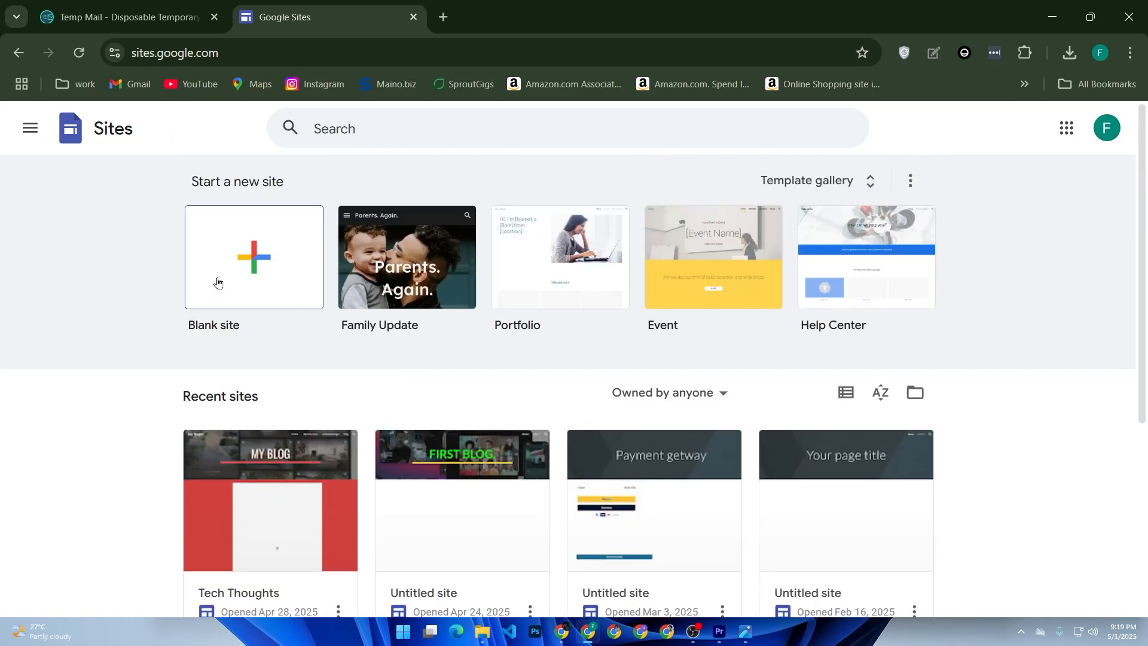
{"action": "left_click", "coordinate": [217, 281]}
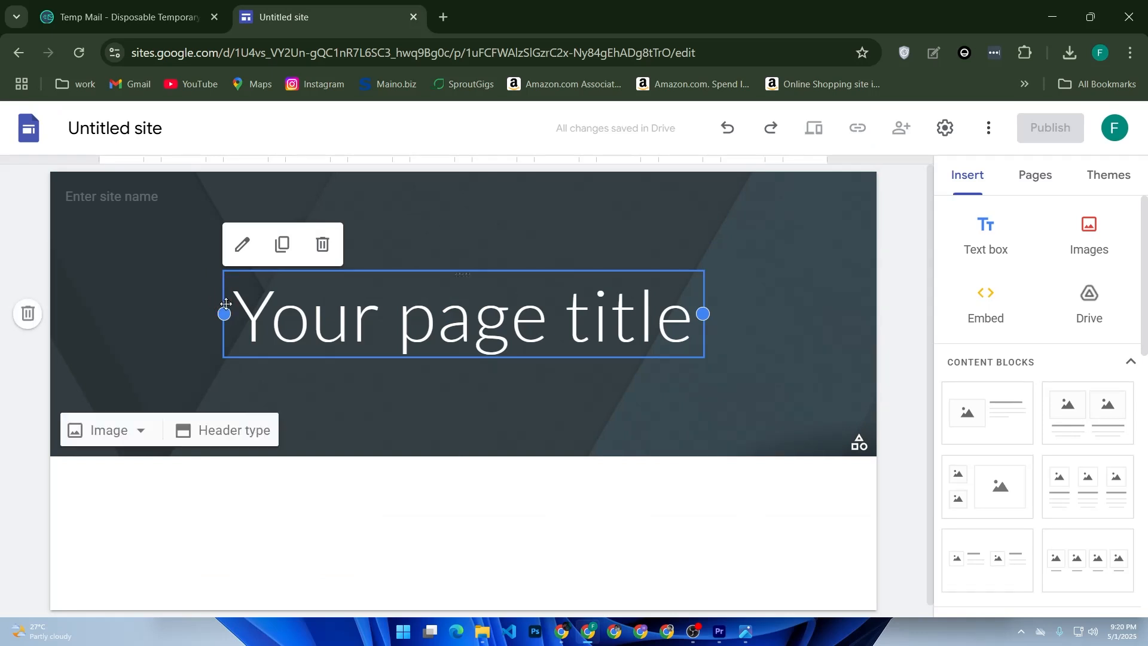
Replace the placeholder page title in the header with "Free eBook"
{"action": "triple_click", "coordinate": [286, 309]}
{"action": "type", "text": "Free eBook"}
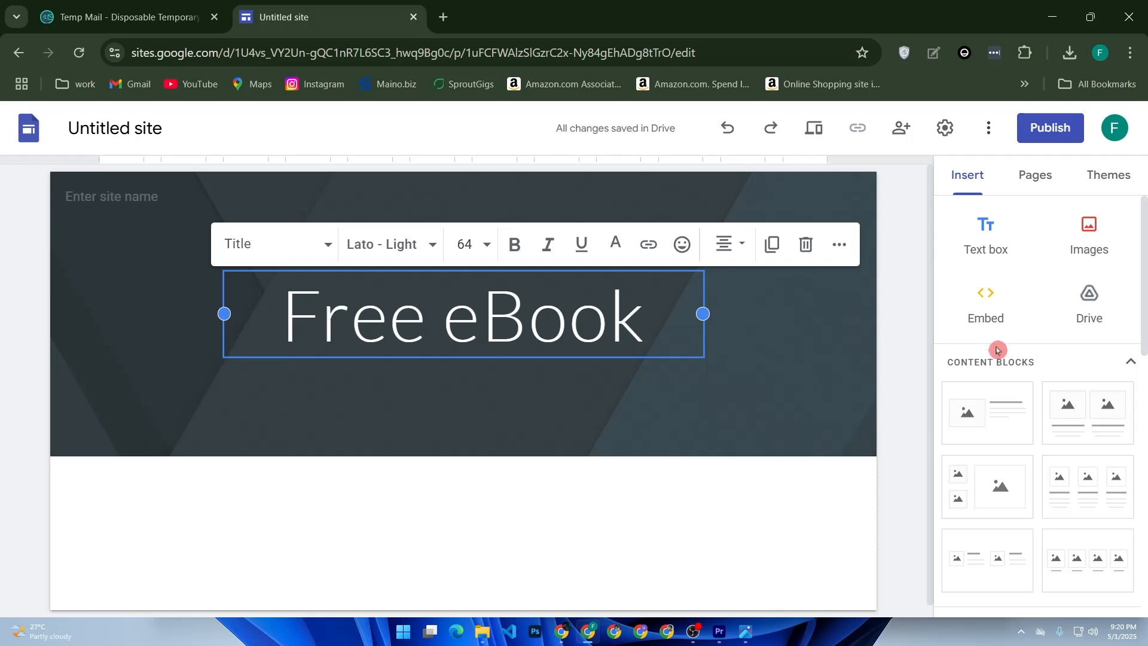
Apply the Level theme to the site
{"action": "left_click", "coordinate": [1096, 178]}
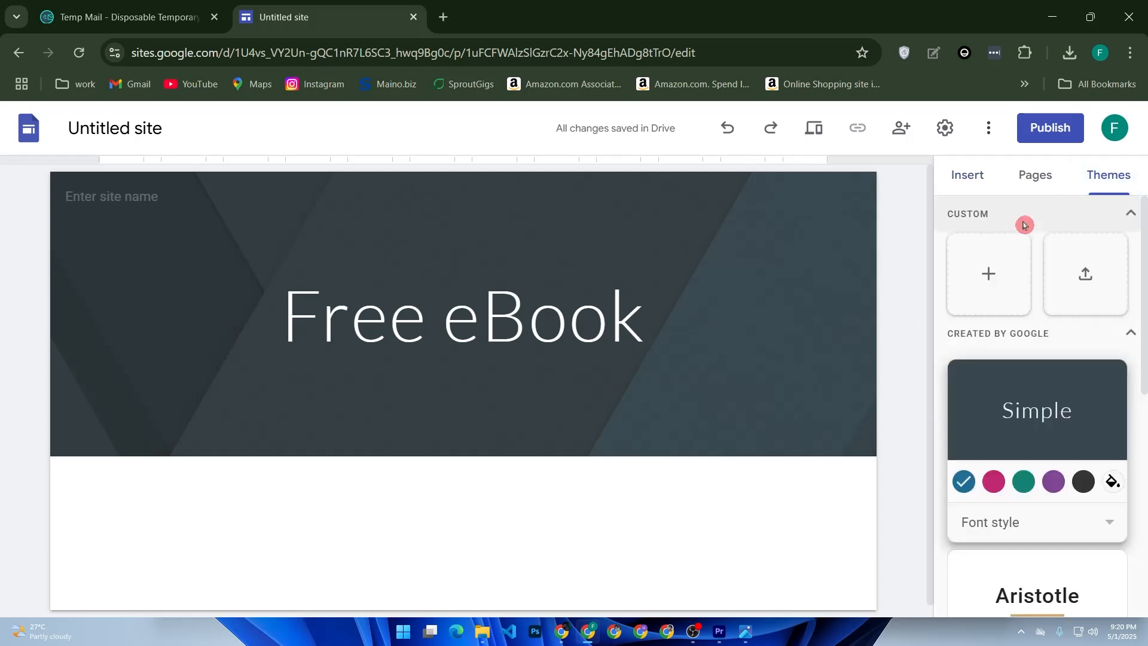
{"action": "scroll", "coordinate": [1052, 358], "scroll_direction": "down", "scroll_amount": 5}
{"action": "scroll", "coordinate": [1070, 447], "scroll_direction": "down", "scroll_amount": 3}
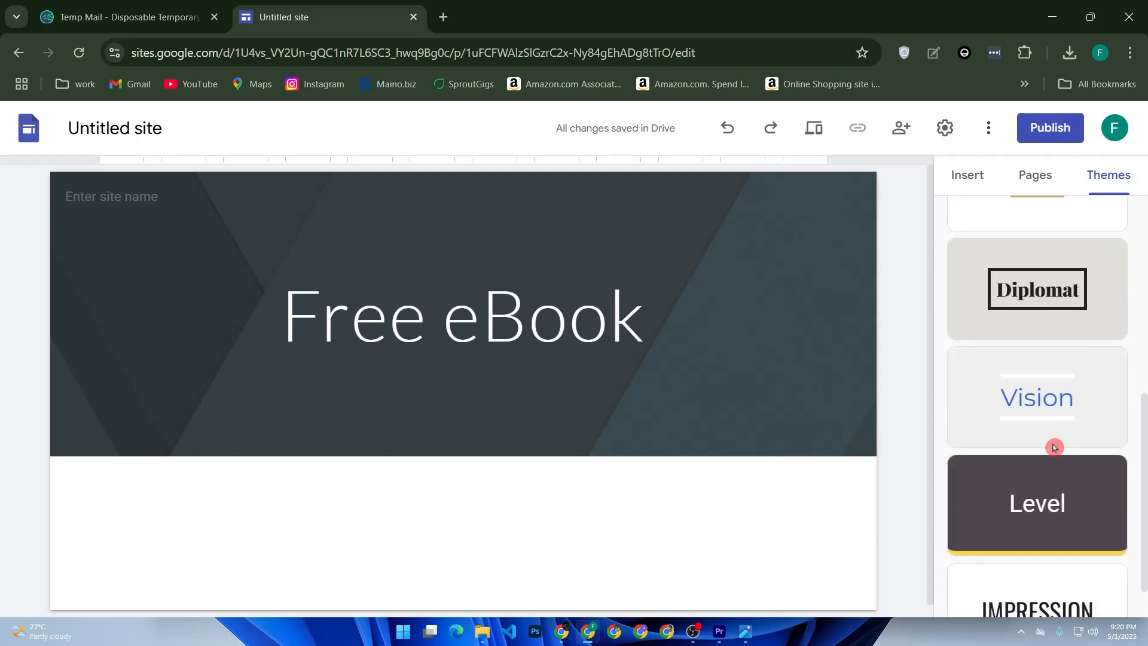
{"action": "left_click", "coordinate": [1031, 447]}
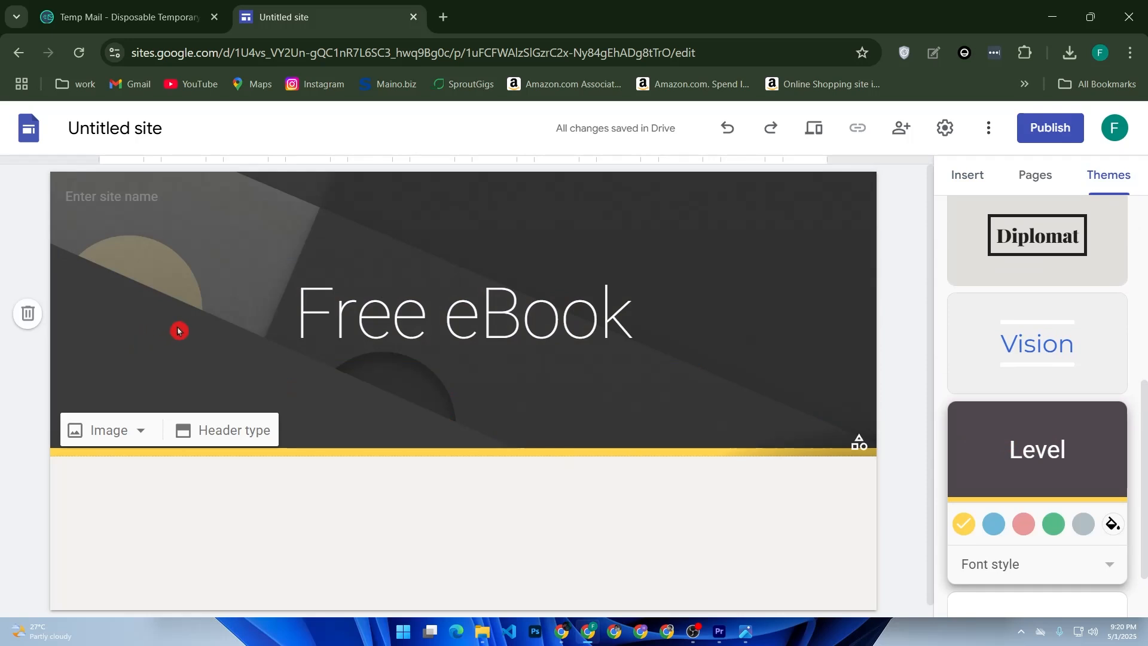
{"action": "mouse_move", "coordinate": [89, 430]}
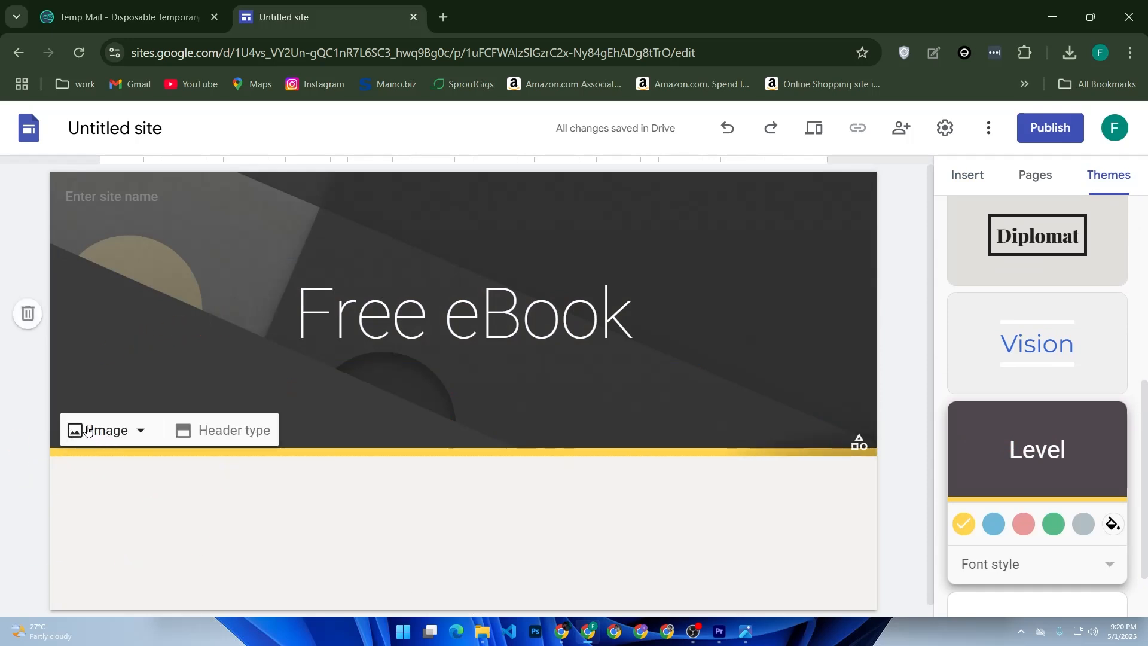
{"action": "left_click", "coordinate": [88, 430]}
{"action": "left_click", "coordinate": [109, 471]}
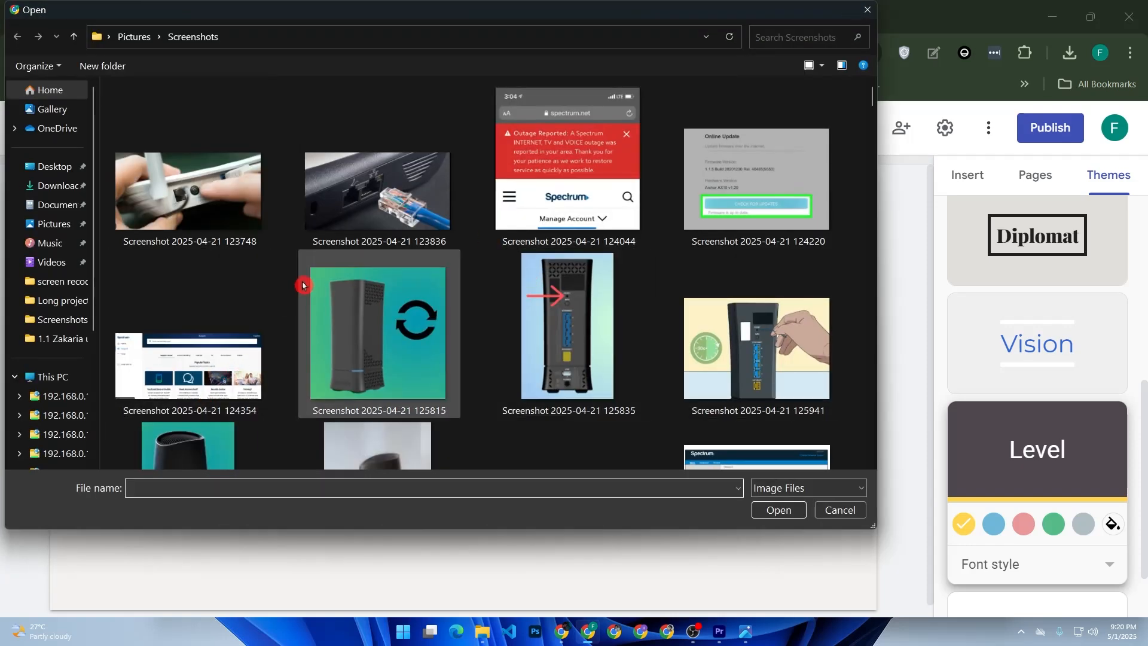
{"action": "scroll", "coordinate": [254, 286], "scroll_direction": "down", "scroll_amount": 5}
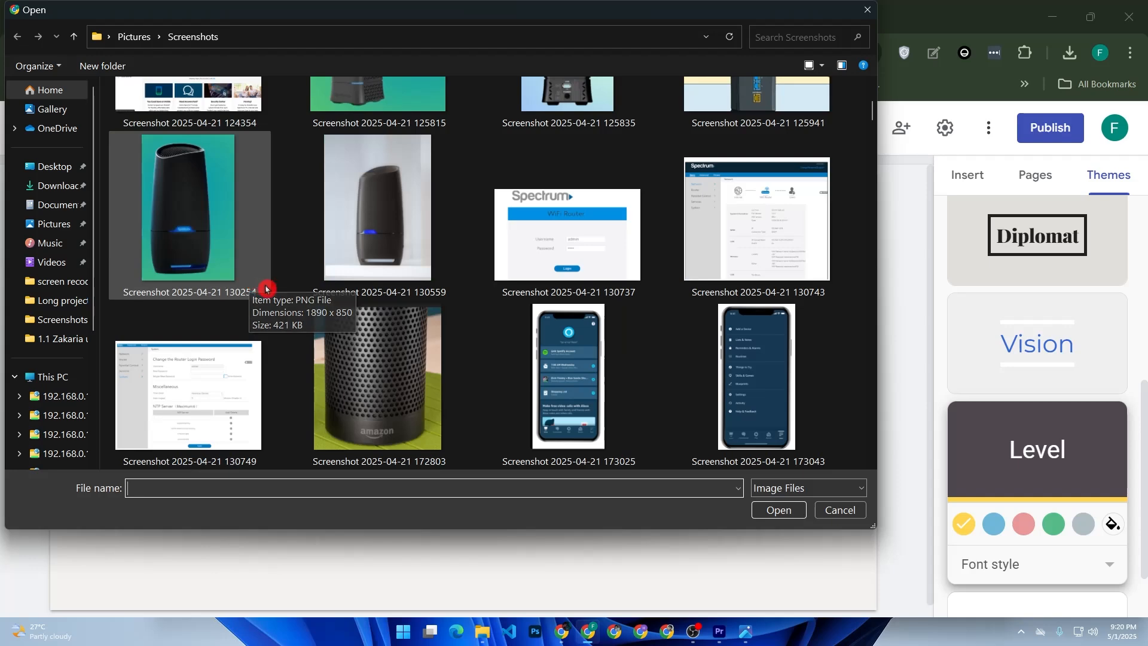
{"action": "scroll", "coordinate": [299, 257], "scroll_direction": "down", "scroll_amount": 5}
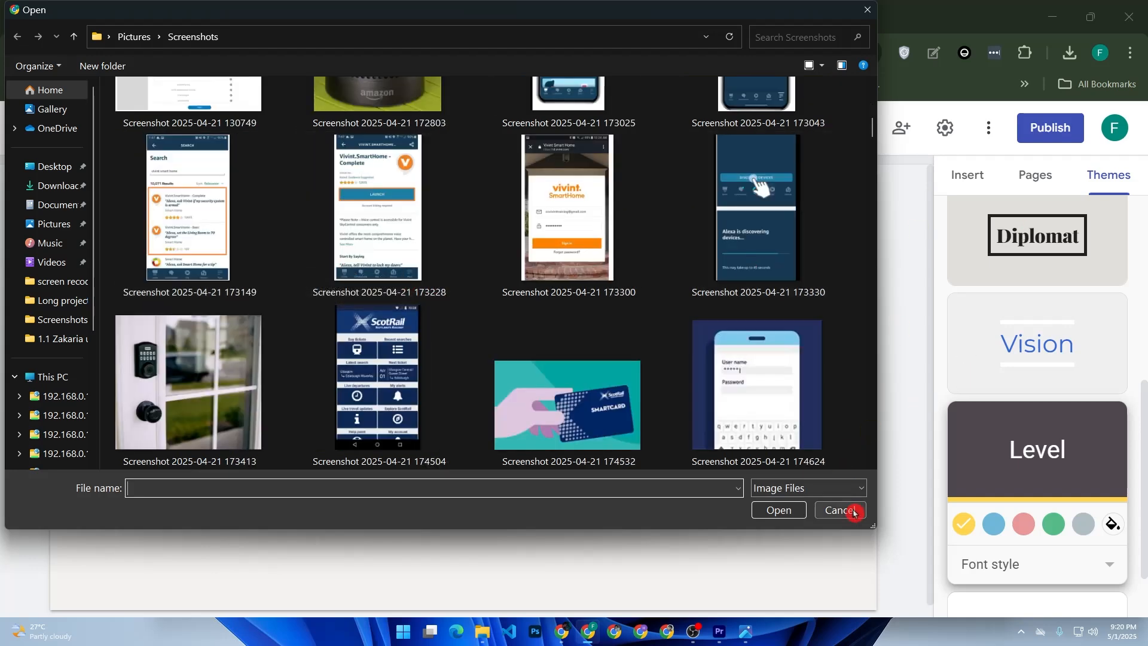
{"action": "left_click", "coordinate": [853, 509]}
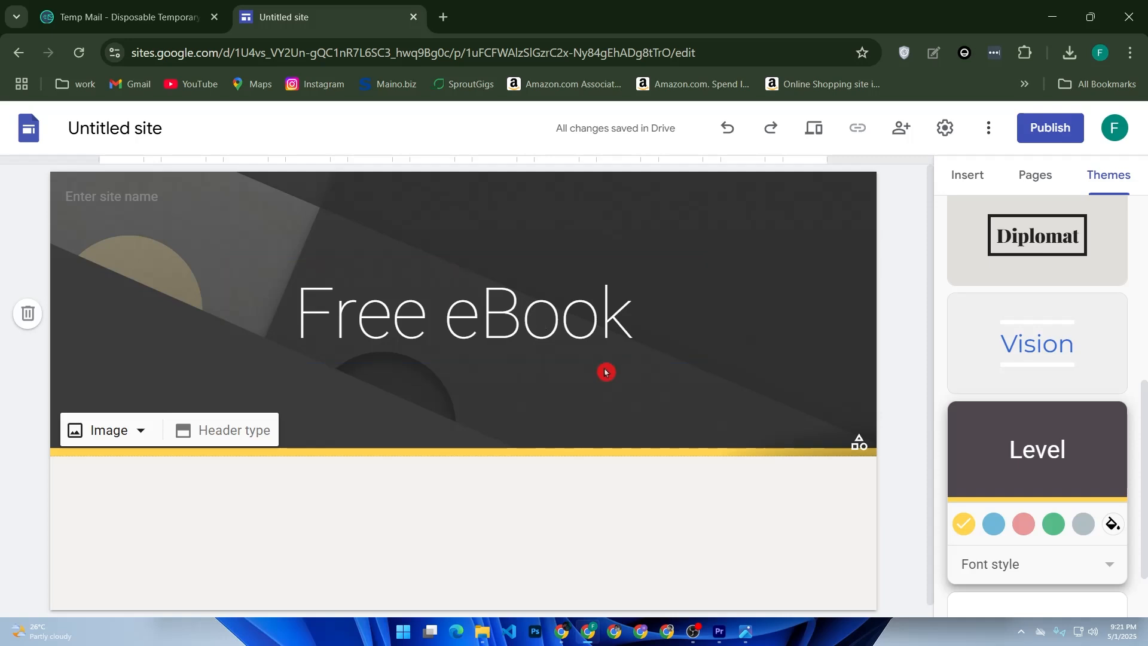
Enter the site name in the header as the owner's first name followed by "store"
{"action": "left_click", "coordinate": [534, 341]}
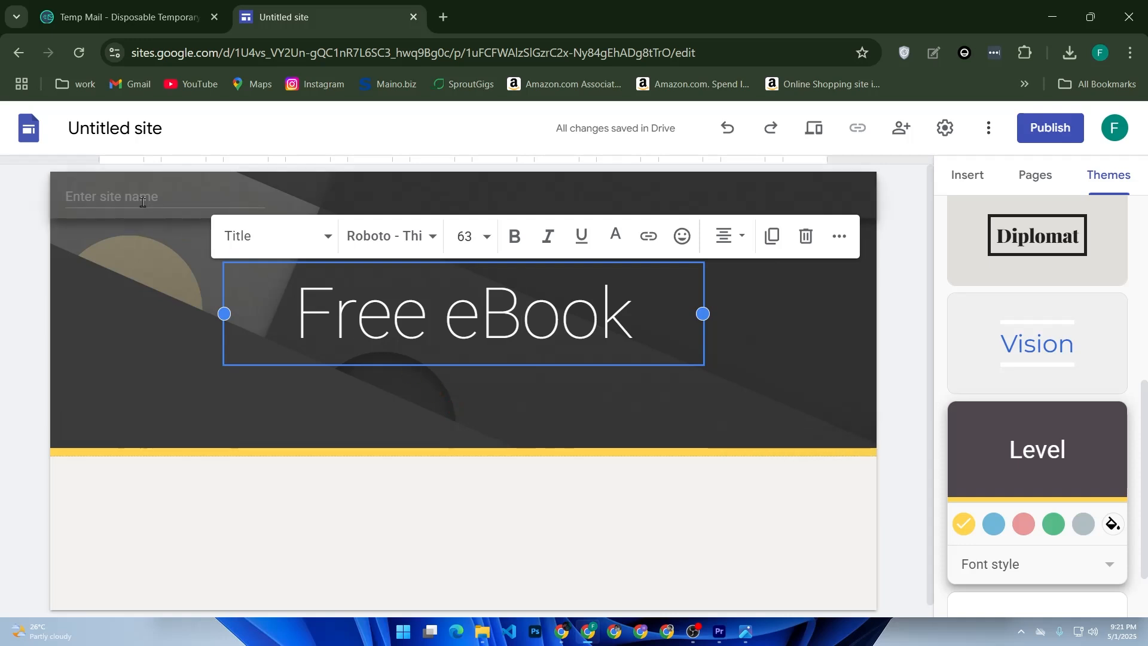
{"action": "left_click", "coordinate": [231, 203]}
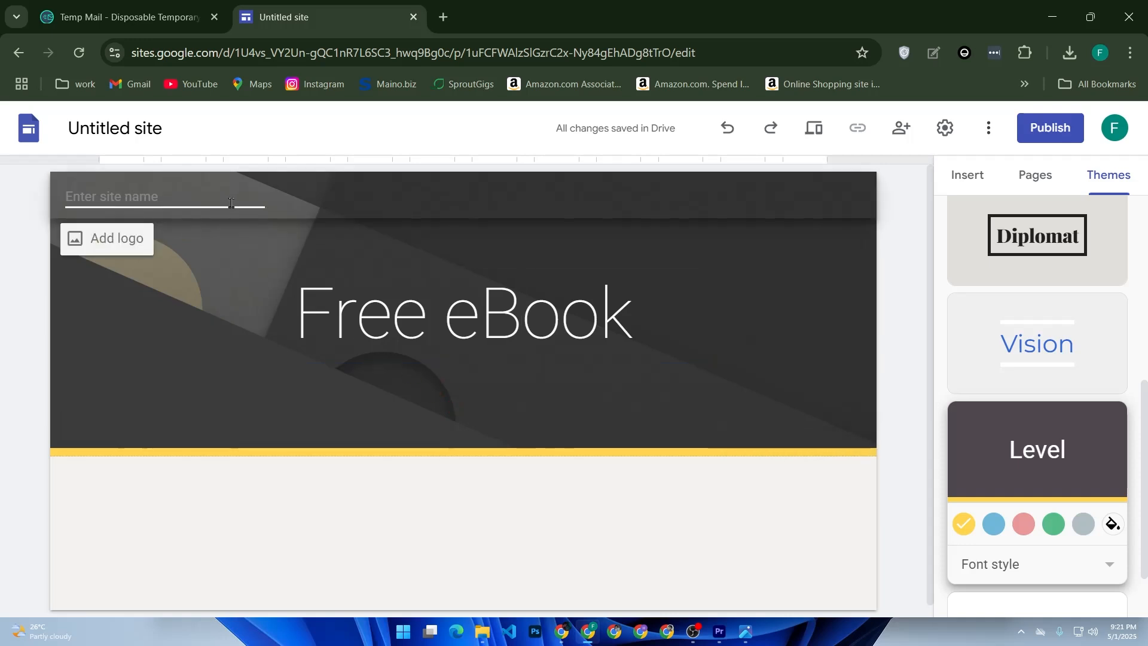
{"action": "type", "text": "fa"}
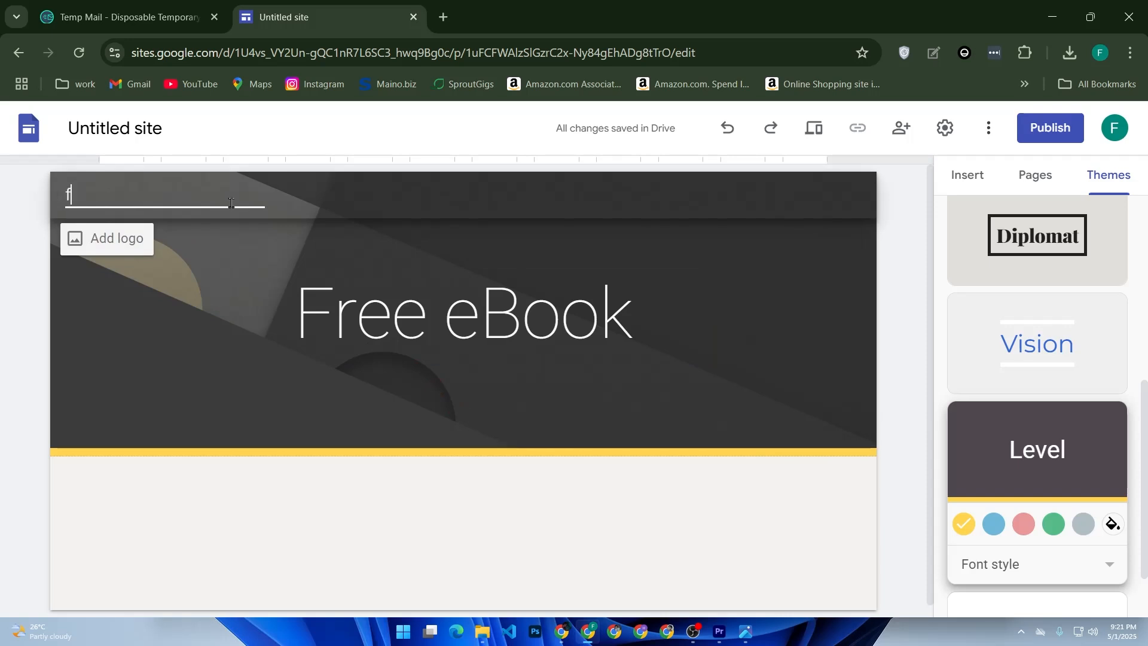
{"action": "key", "text": "BackSpace"}
{"action": "key", "text": "BackSpace"}
{"action": "type", "text": "Fazle store"}
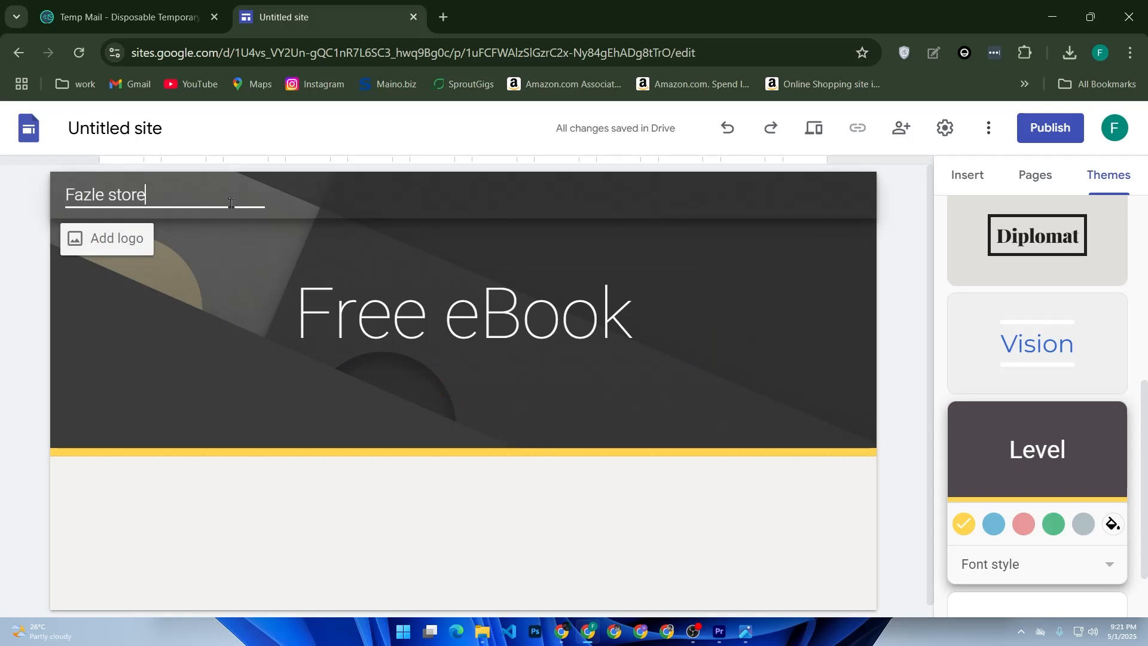
{"action": "left_click", "coordinate": [277, 245]}
{"action": "left_click", "coordinate": [178, 211]}
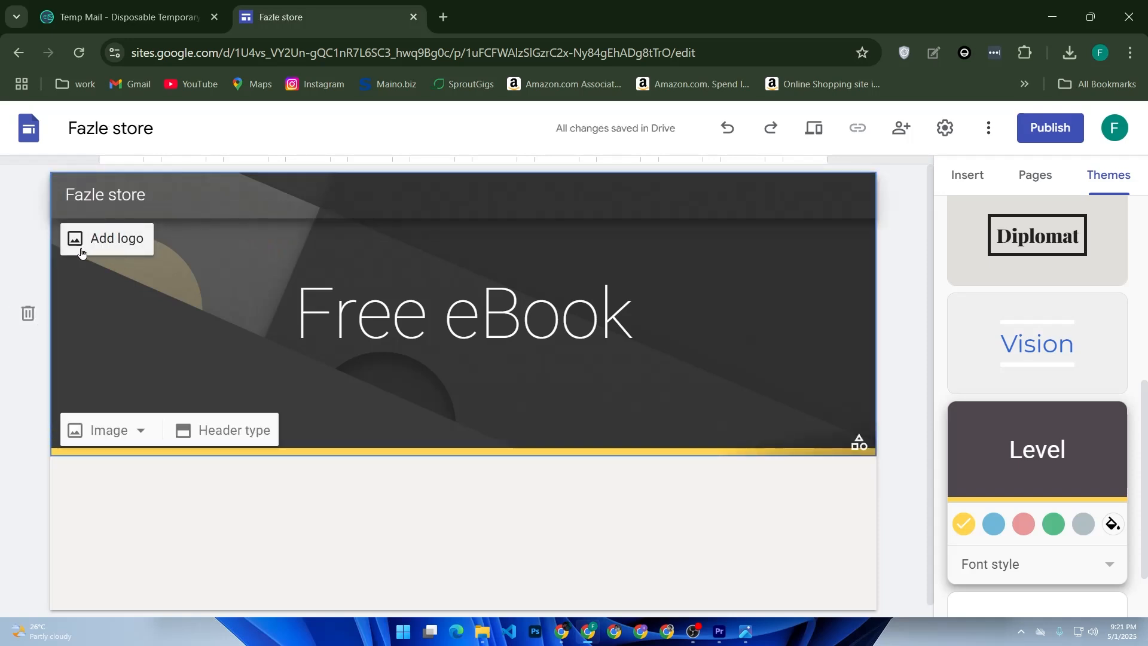
Upload the "Blue Illustrated Shark Gym Lover T-Shirt" image from the Downloads folder as the site logo and close the settings
{"action": "left_click", "coordinate": [118, 245]}
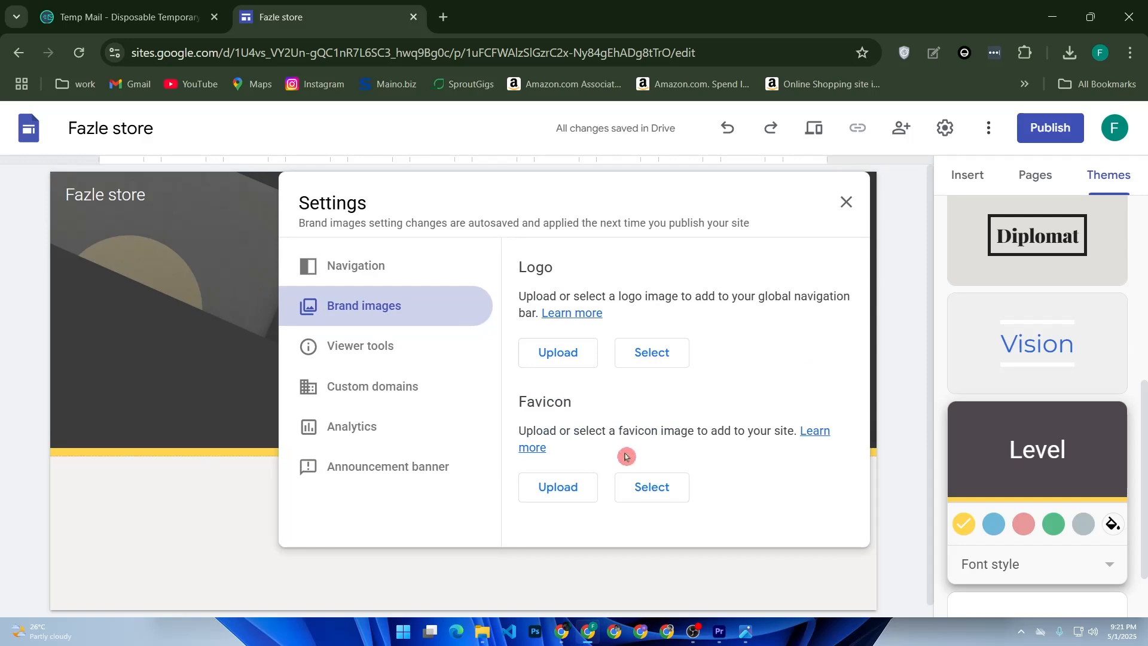
{"action": "left_click", "coordinate": [566, 353]}
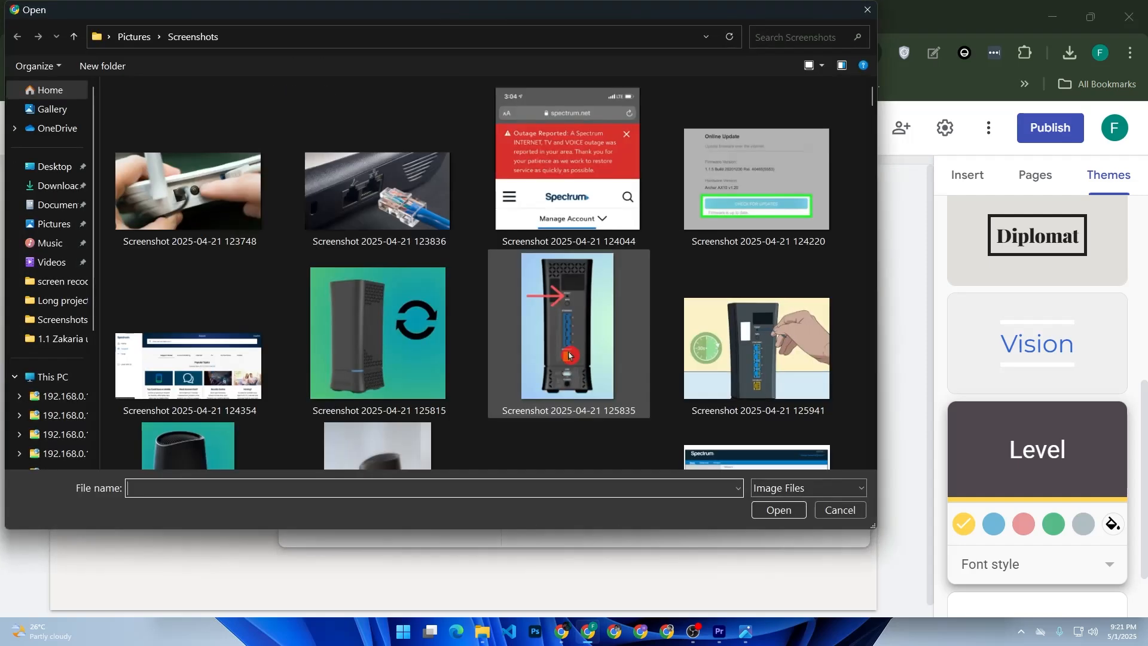
{"action": "scroll", "coordinate": [455, 334], "scroll_direction": "down", "scroll_amount": 3}
{"action": "scroll", "coordinate": [458, 328], "scroll_direction": "up", "scroll_amount": 3}
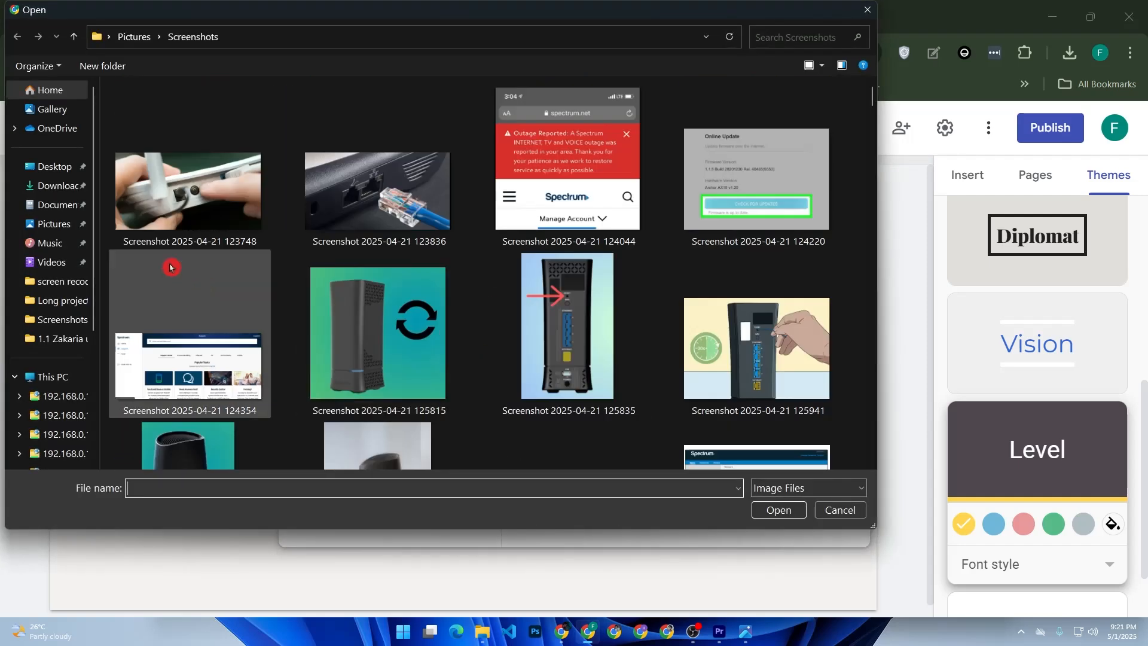
{"action": "left_click", "coordinate": [59, 185]}
{"action": "scroll", "coordinate": [279, 234], "scroll_direction": "down", "scroll_amount": 5}
{"action": "double_click", "coordinate": [223, 237]}
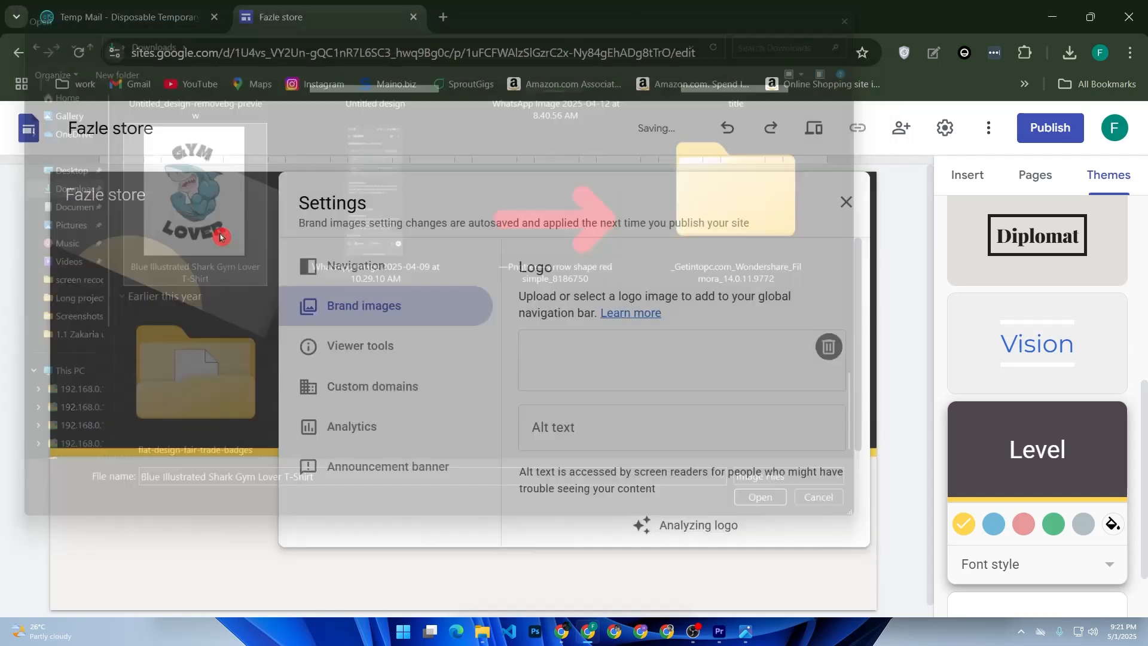
{"action": "scroll", "coordinate": [598, 383], "scroll_direction": "down", "scroll_amount": 3}
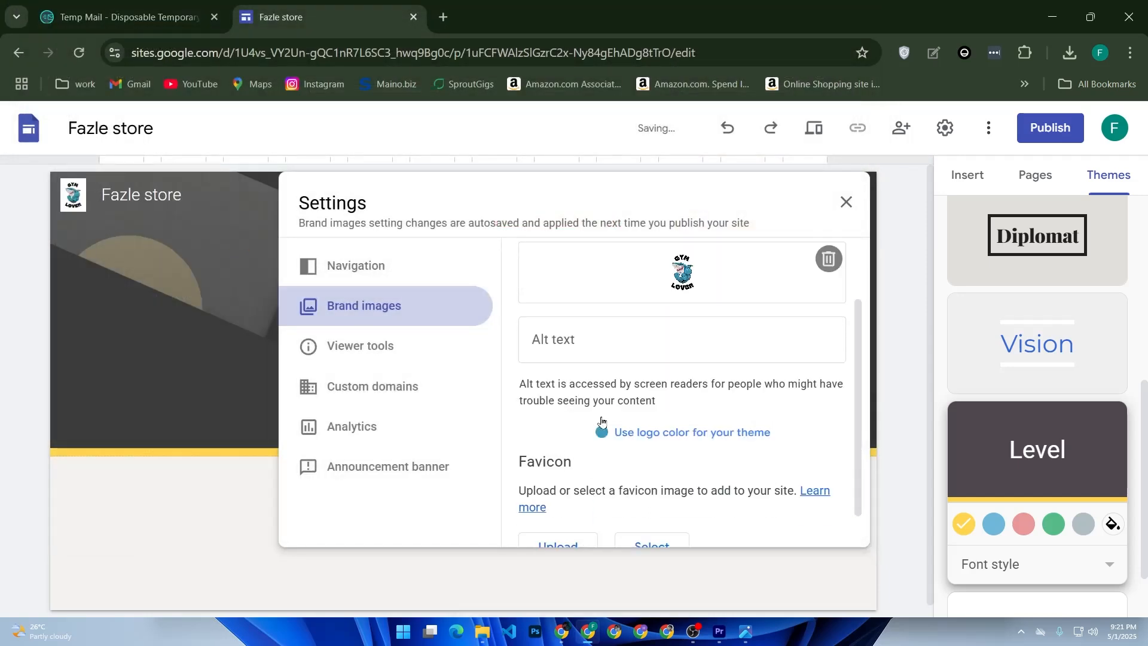
{"action": "scroll", "coordinate": [610, 417], "scroll_direction": "up", "scroll_amount": 3}
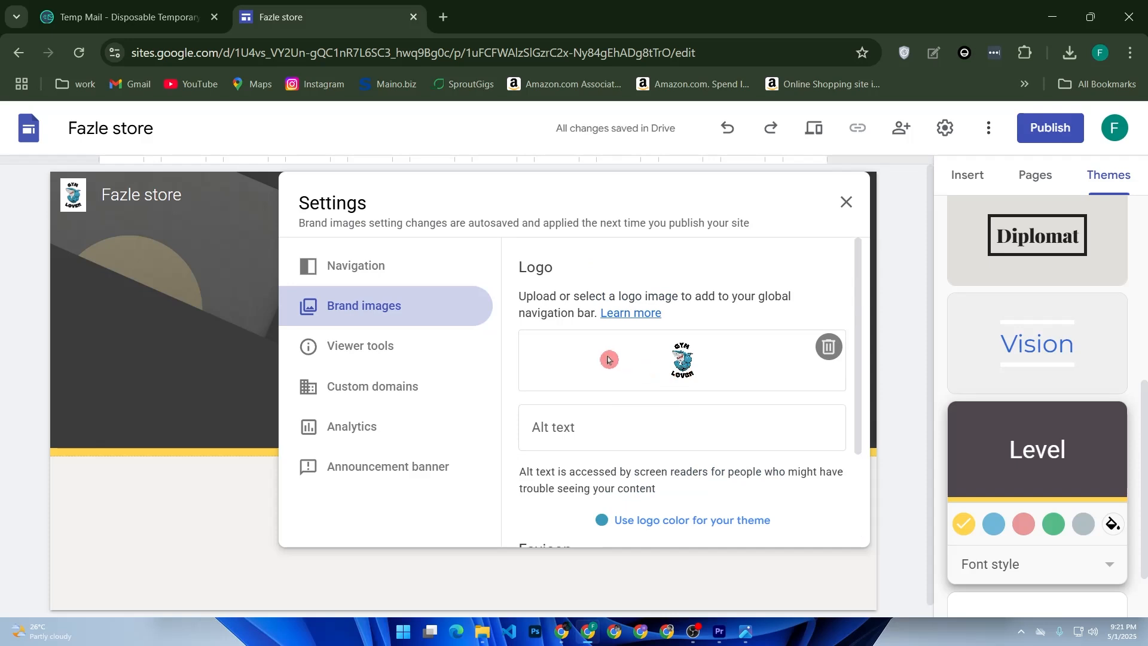
{"action": "left_click", "coordinate": [845, 201]}
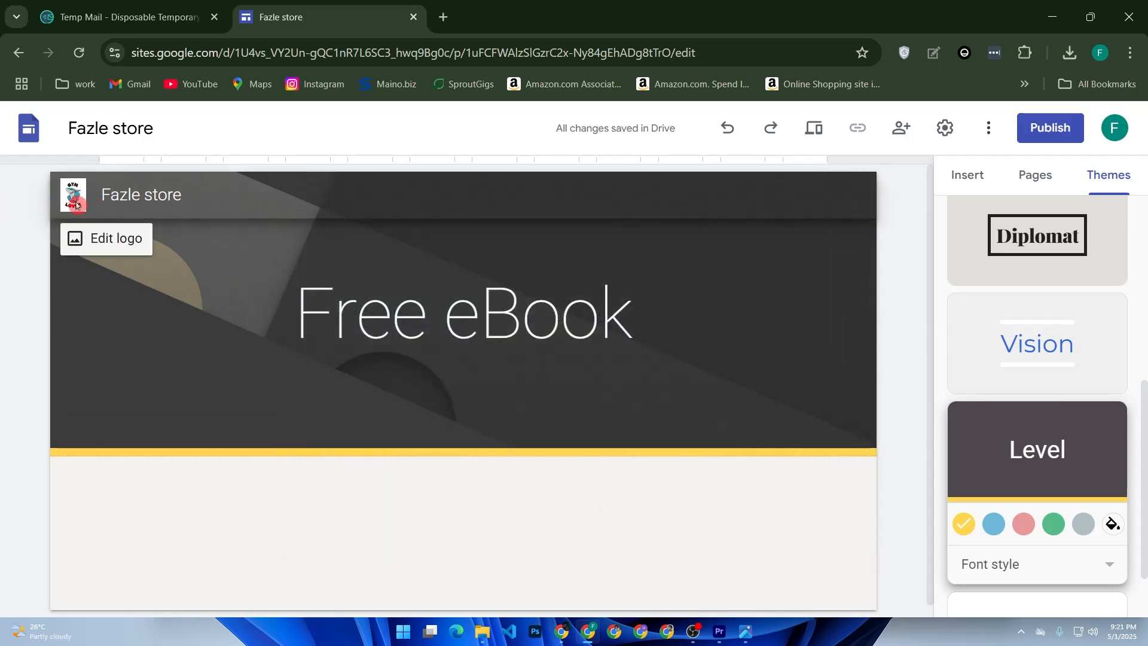
{"action": "left_click", "coordinate": [123, 239]}
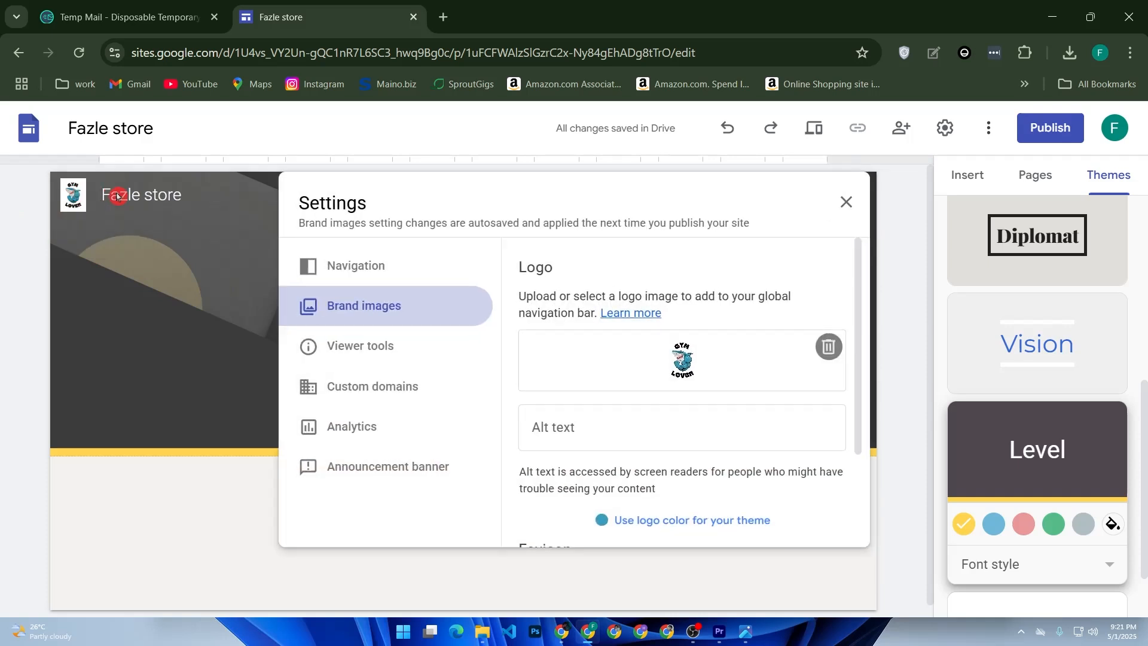
{"action": "left_click", "coordinate": [844, 208]}
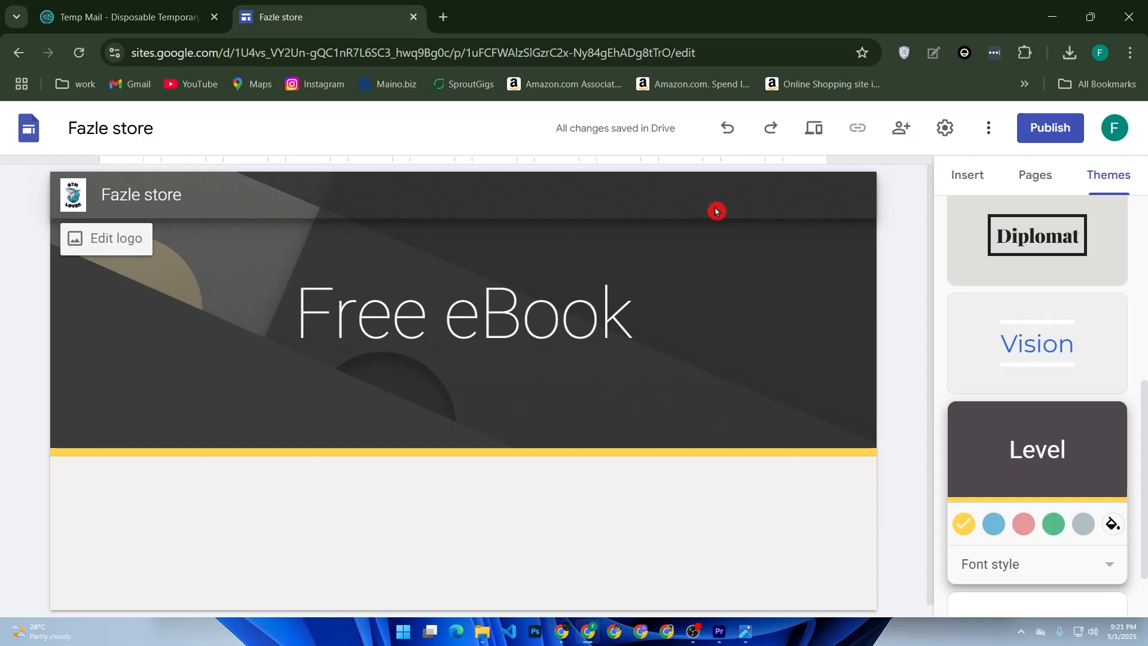
{"action": "left_click", "coordinate": [561, 314]}
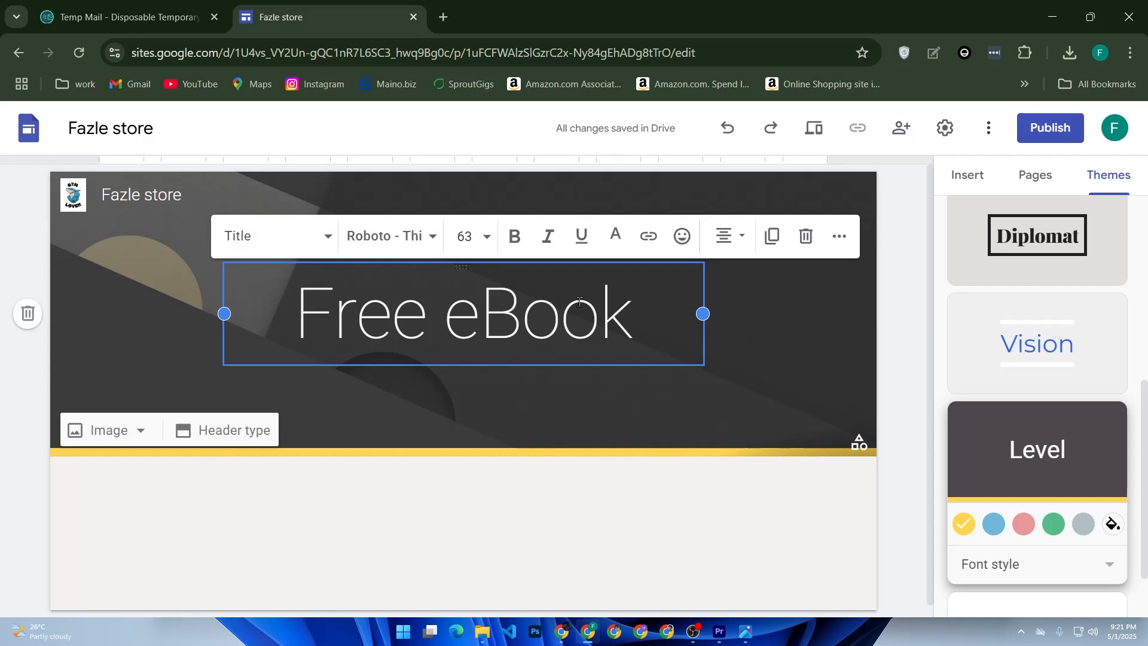
Insert a text box below the header containing "Download our free guide to 10x your productivity."
{"action": "left_click", "coordinate": [965, 179]}
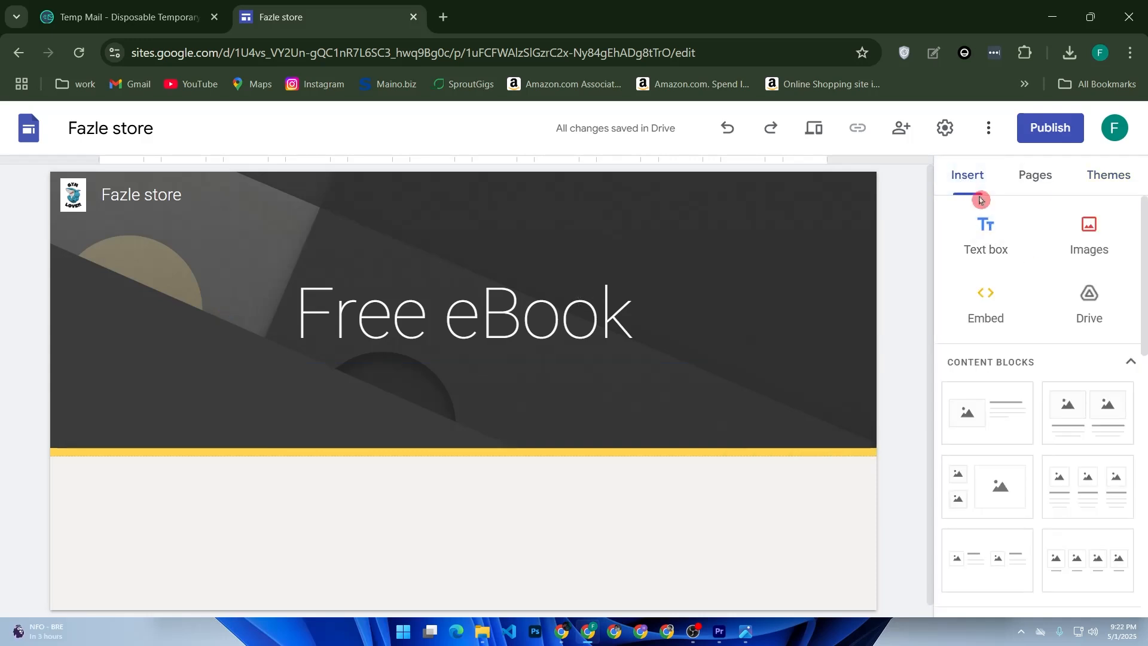
{"action": "left_click", "coordinate": [970, 227]}
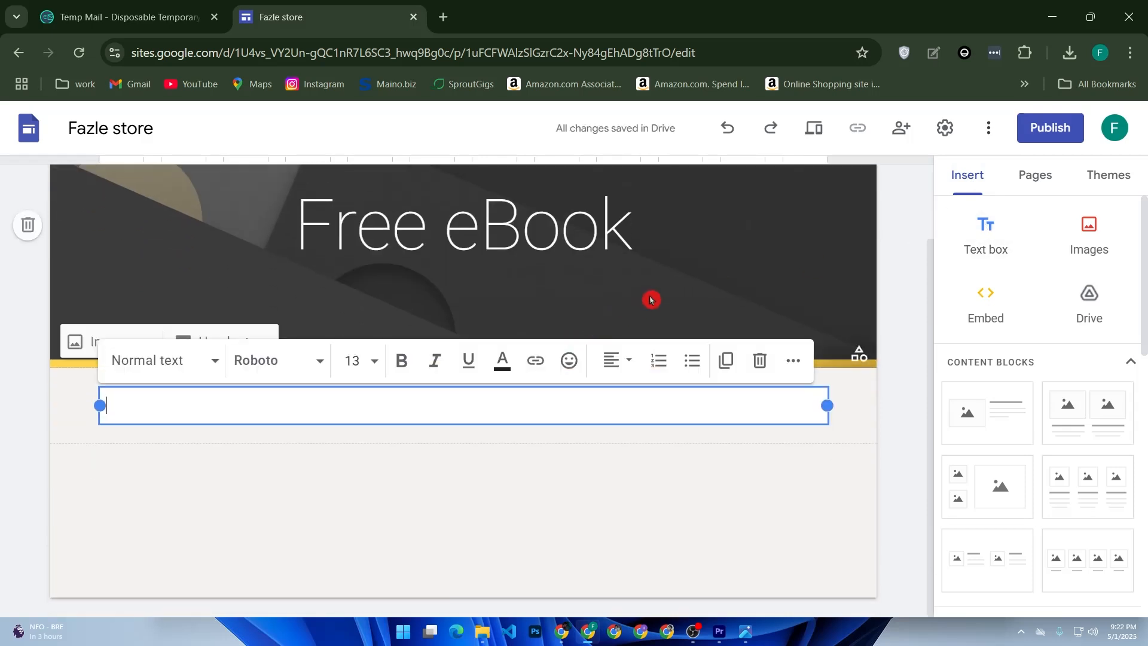
{"action": "type", "text": "Download"}
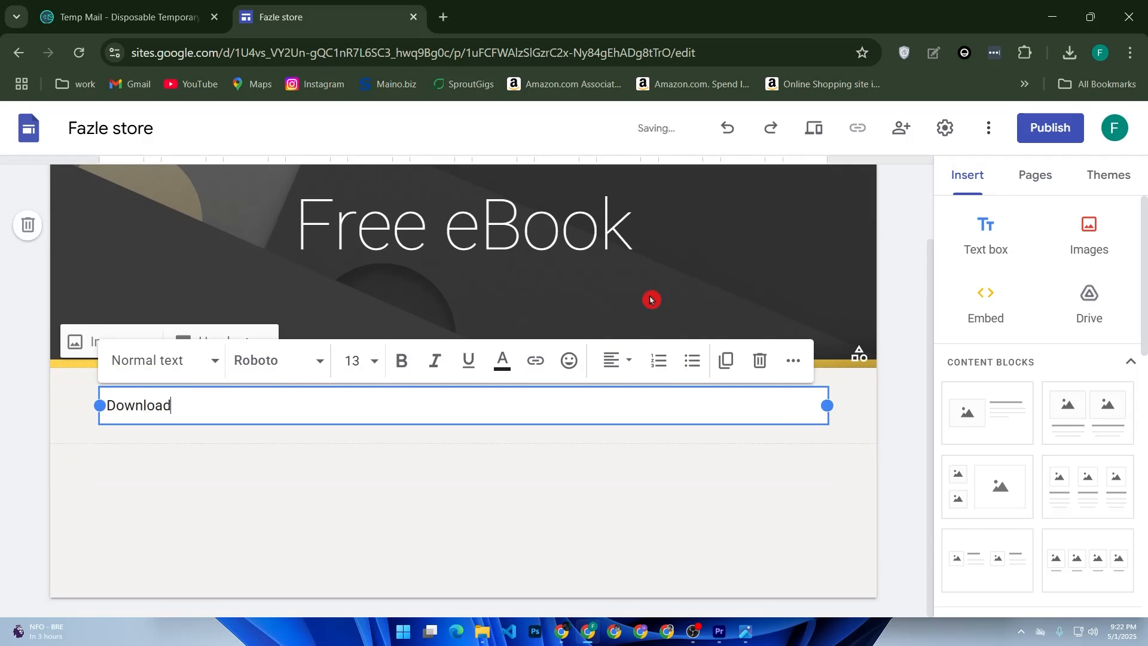
{"action": "type", "text": " our free guide to 10"}
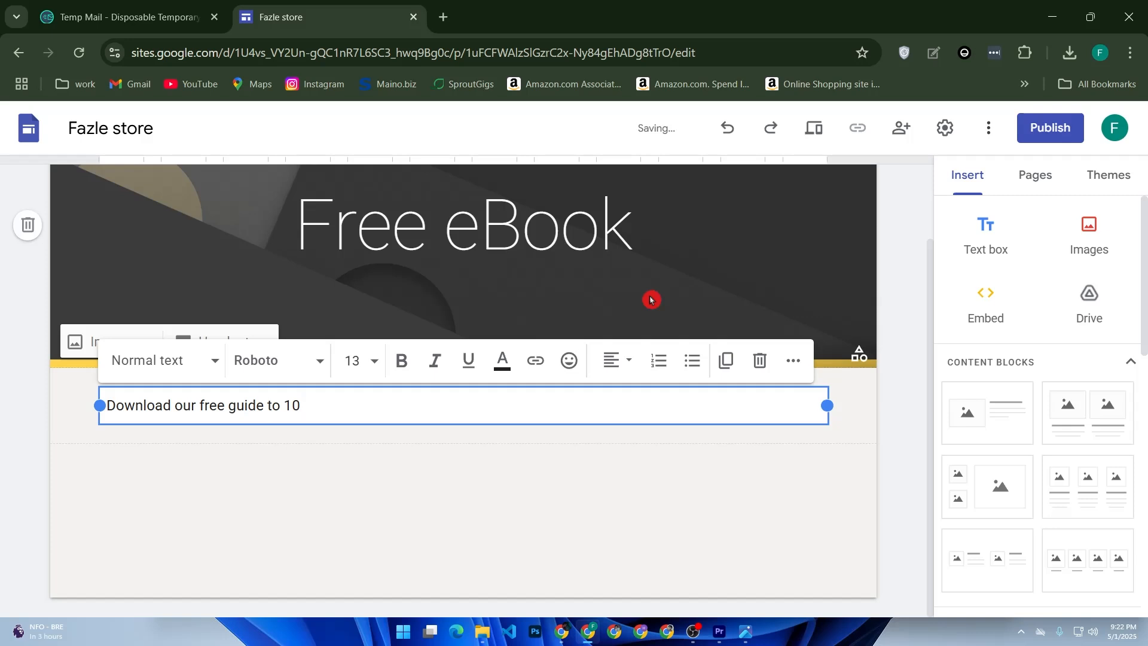
{"action": "type", "text": "x your productivity"}
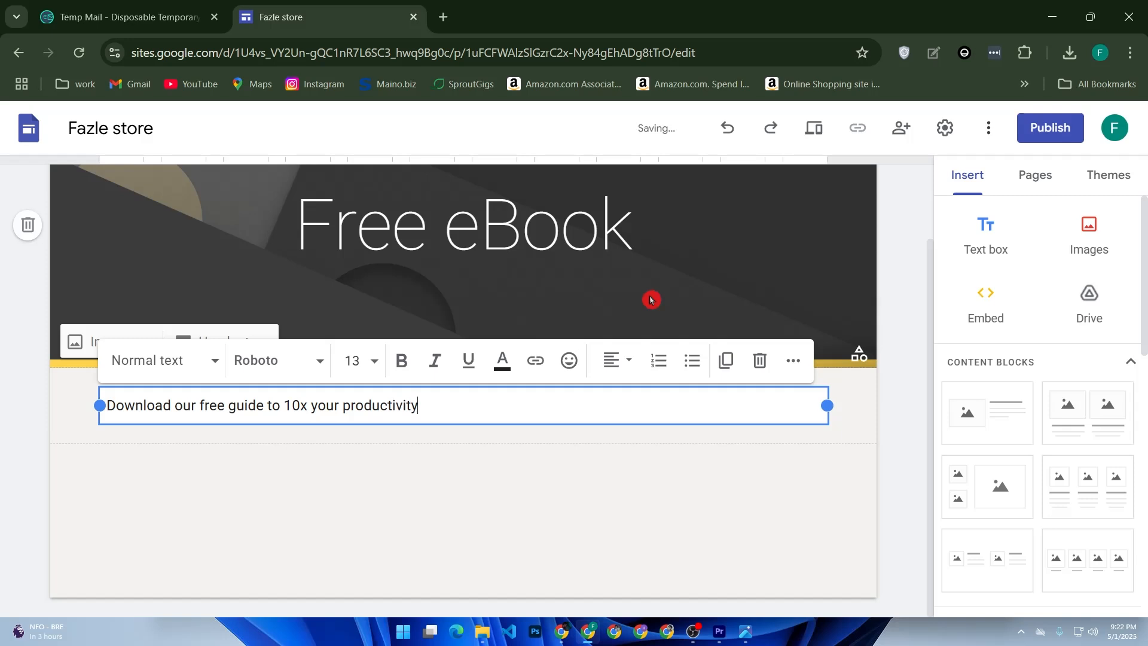
{"action": "type", "text": "."}
Change the font of the whole download sentence below the header to Impact
{"action": "left_click_drag", "start_coordinate": [483, 411], "coordinate": [107, 411]}
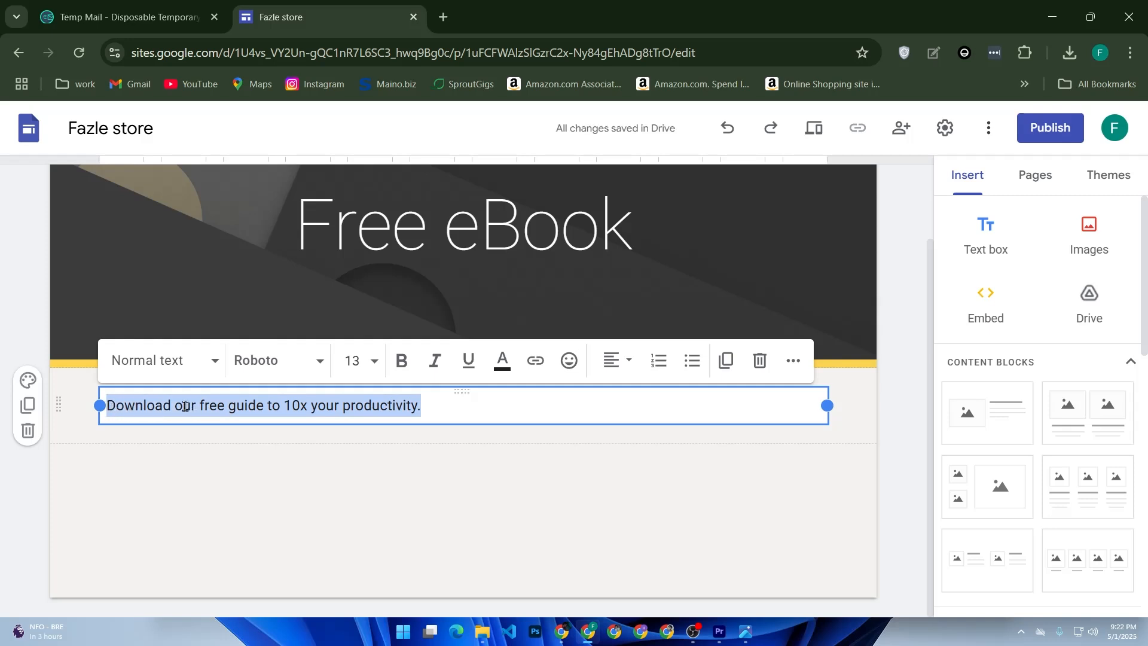
{"action": "left_click", "coordinate": [267, 369]}
{"action": "scroll", "coordinate": [290, 475], "scroll_direction": "down", "scroll_amount": 2}
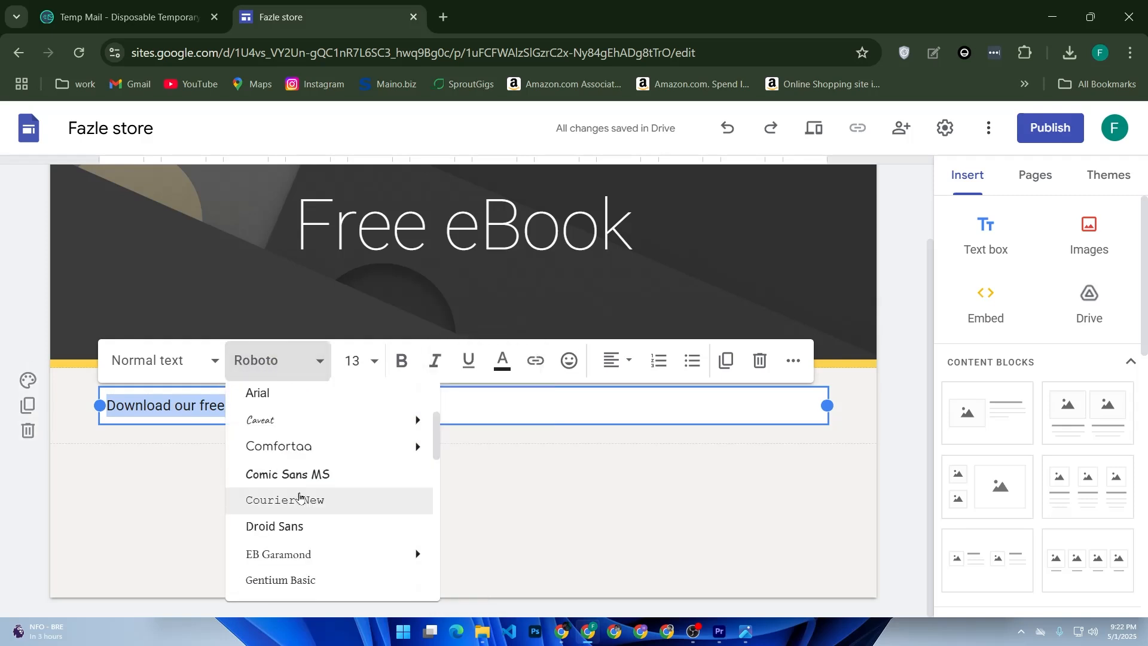
{"action": "mouse_move", "coordinate": [306, 458]}
{"action": "scroll", "coordinate": [306, 460], "scroll_direction": "down", "scroll_amount": 2}
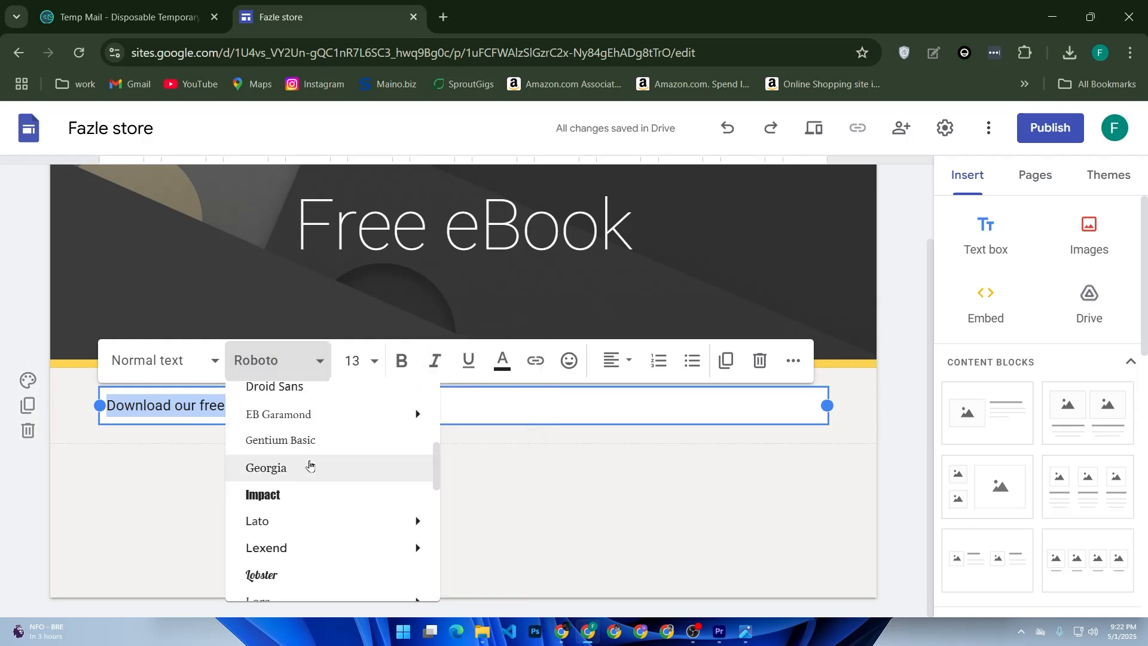
{"action": "scroll", "coordinate": [307, 470], "scroll_direction": "down", "scroll_amount": 2}
{"action": "scroll", "coordinate": [306, 475], "scroll_direction": "down", "scroll_amount": 4}
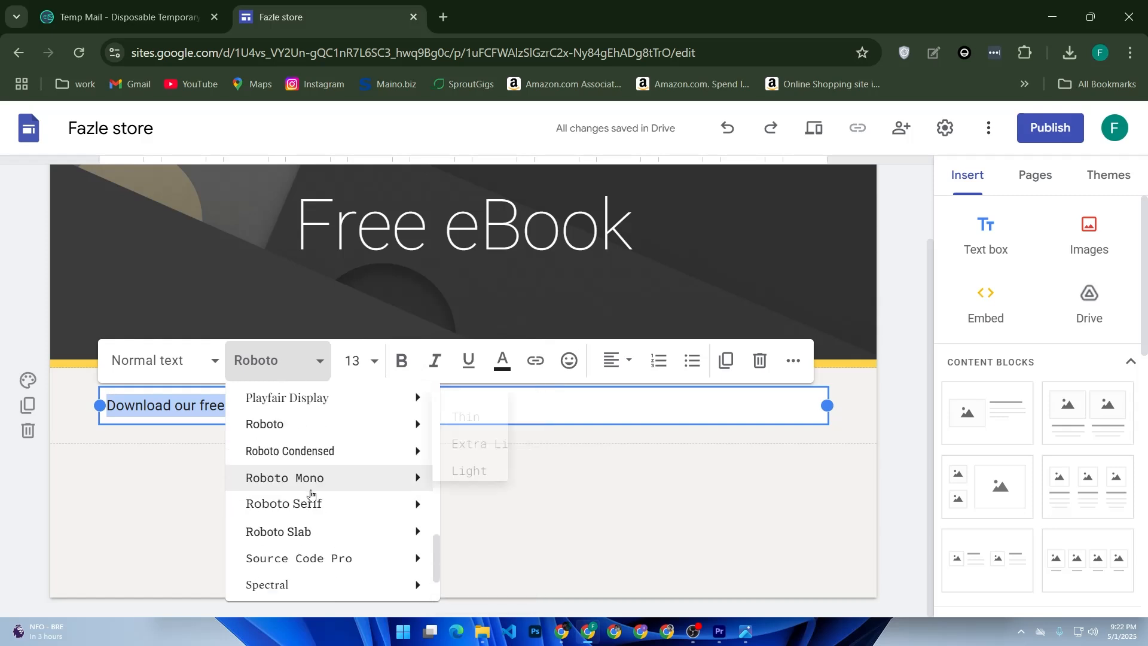
{"action": "scroll", "coordinate": [326, 493], "scroll_direction": "up", "scroll_amount": 4}
{"action": "mouse_move", "coordinate": [327, 492]}
{"action": "scroll", "coordinate": [328, 490], "scroll_direction": "up", "scroll_amount": 2}
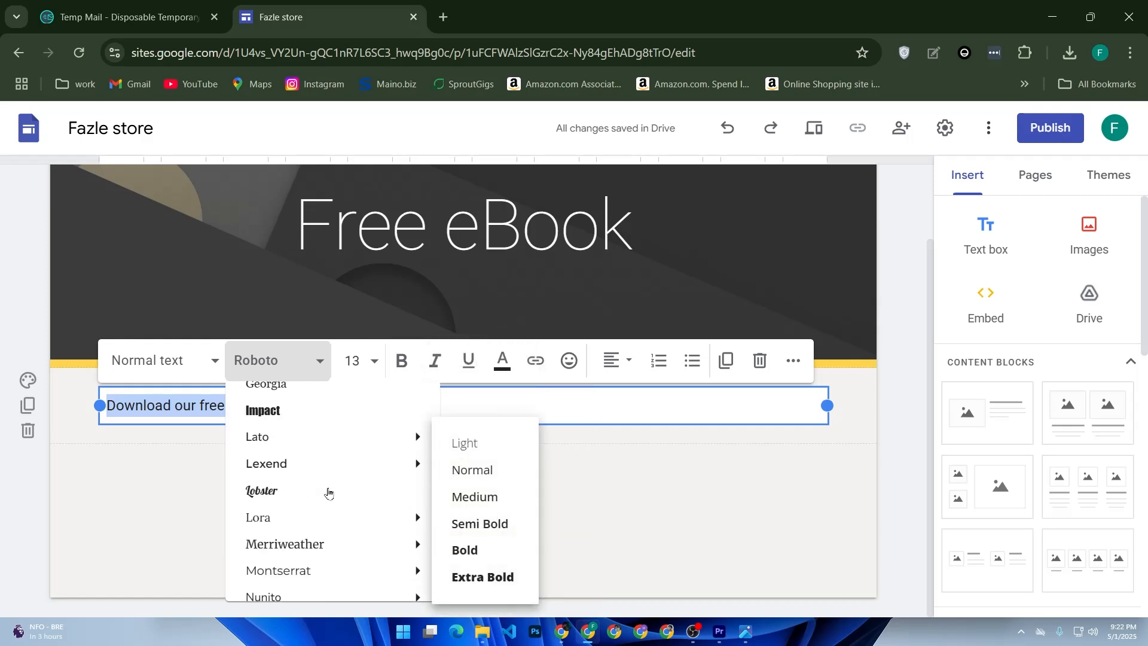
{"action": "left_click", "coordinate": [262, 412]}
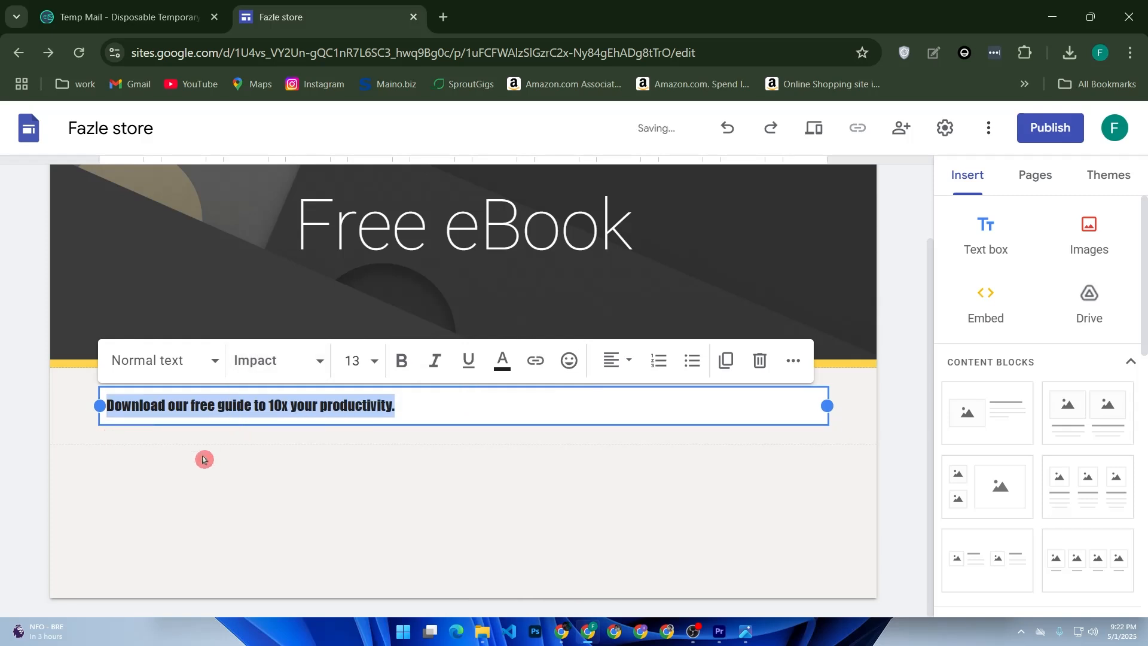
Set the font size of the download sentence to 24
{"action": "left_click", "coordinate": [371, 357]}
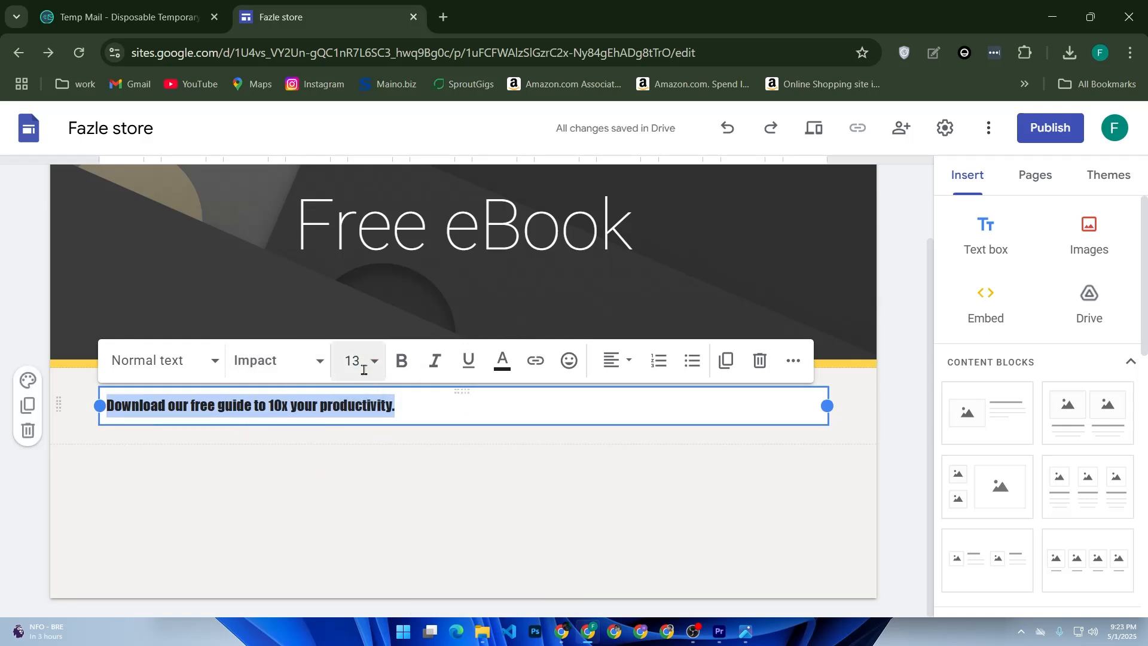
{"action": "left_click", "coordinate": [377, 366]}
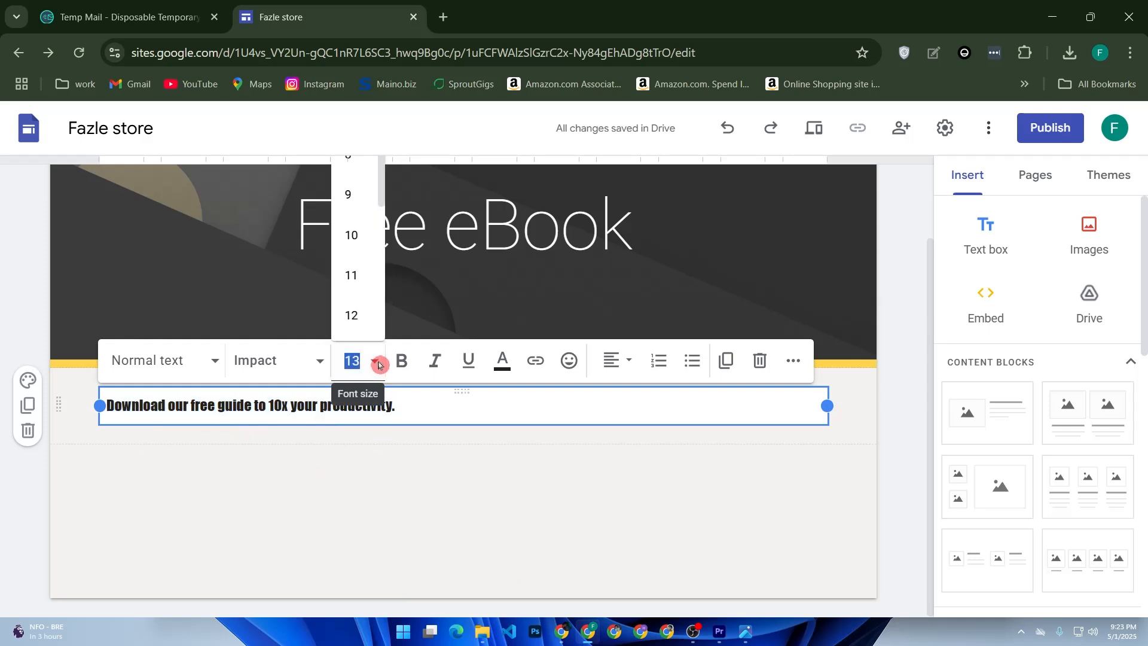
{"action": "scroll", "coordinate": [367, 333], "scroll_direction": "down", "scroll_amount": 3}
{"action": "left_click", "coordinate": [354, 296]}
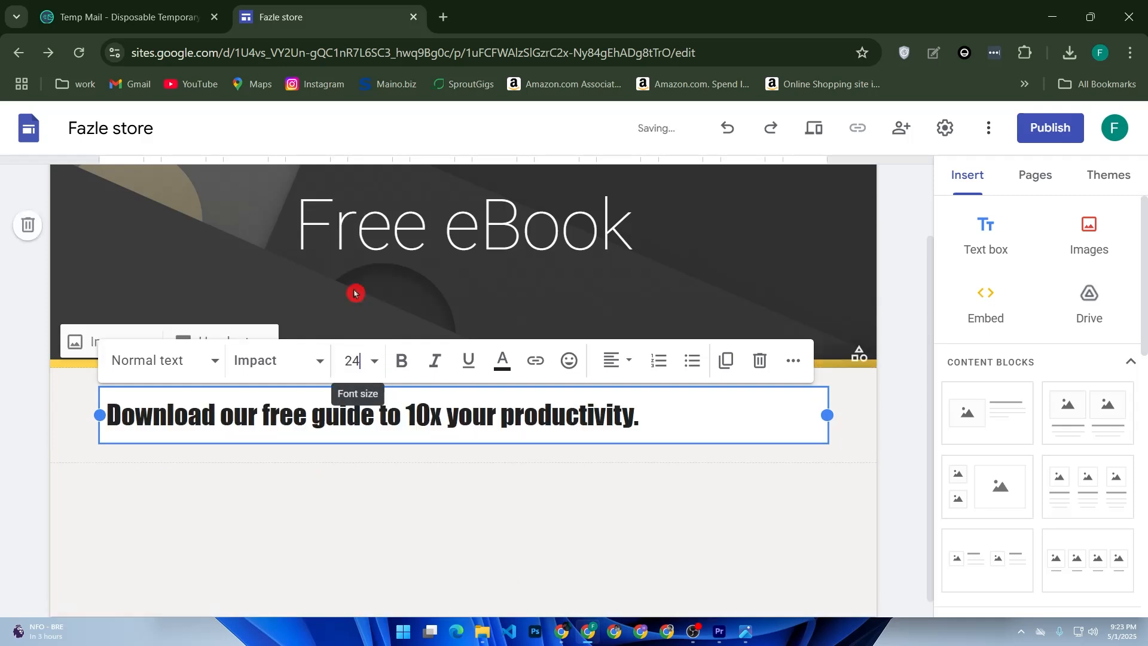
Center-align the download sentence within its text box, keeping the Normal text style
{"action": "left_click", "coordinate": [626, 366]}
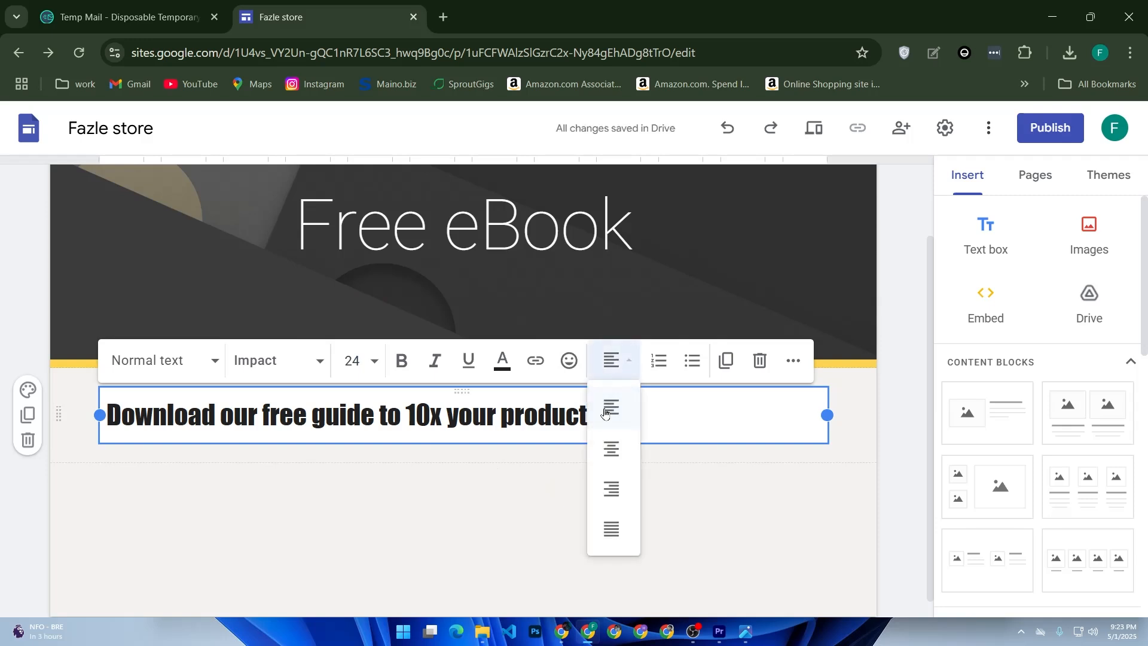
{"action": "left_click", "coordinate": [606, 458]}
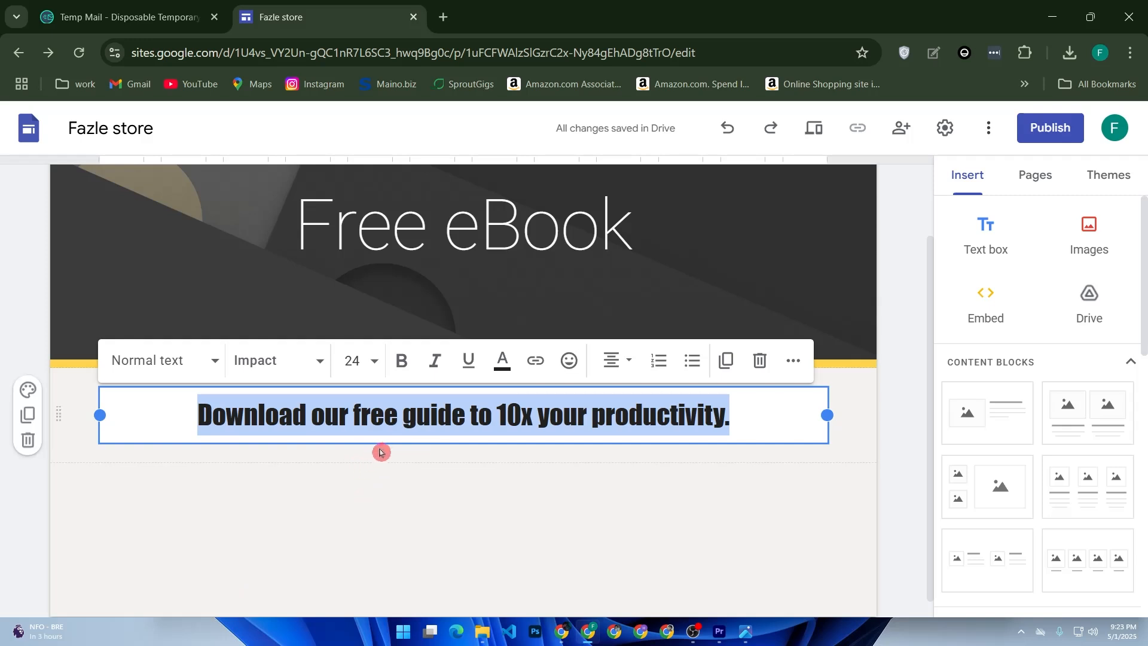
{"action": "left_click", "coordinate": [173, 372]}
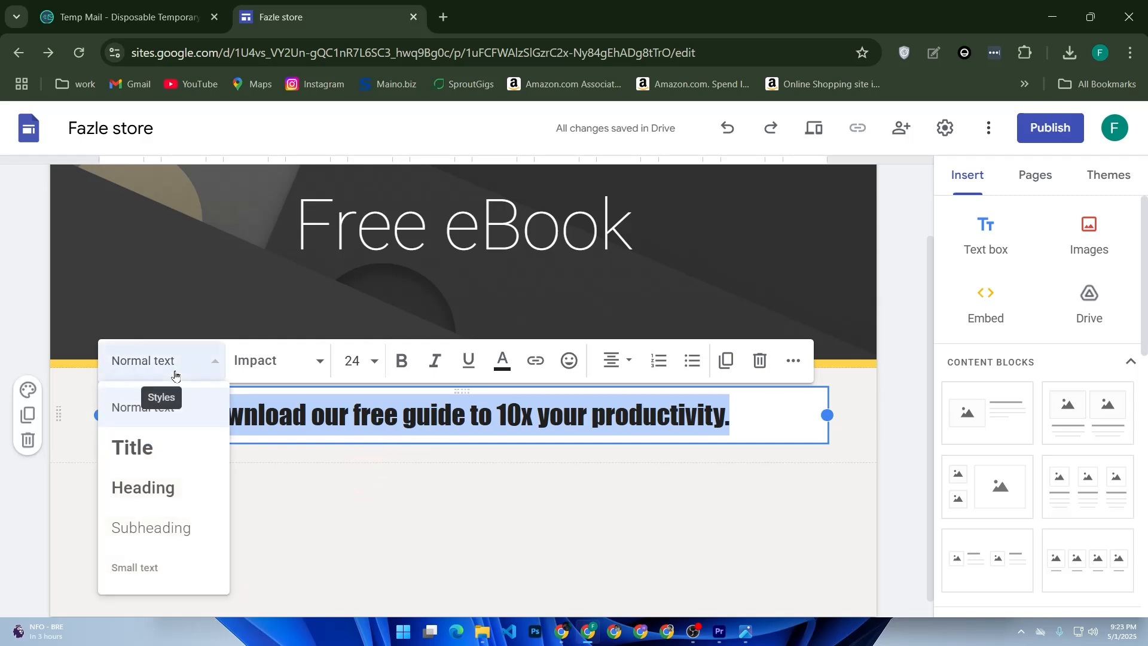
{"action": "left_click", "coordinate": [175, 373]}
{"action": "left_click", "coordinate": [361, 422]}
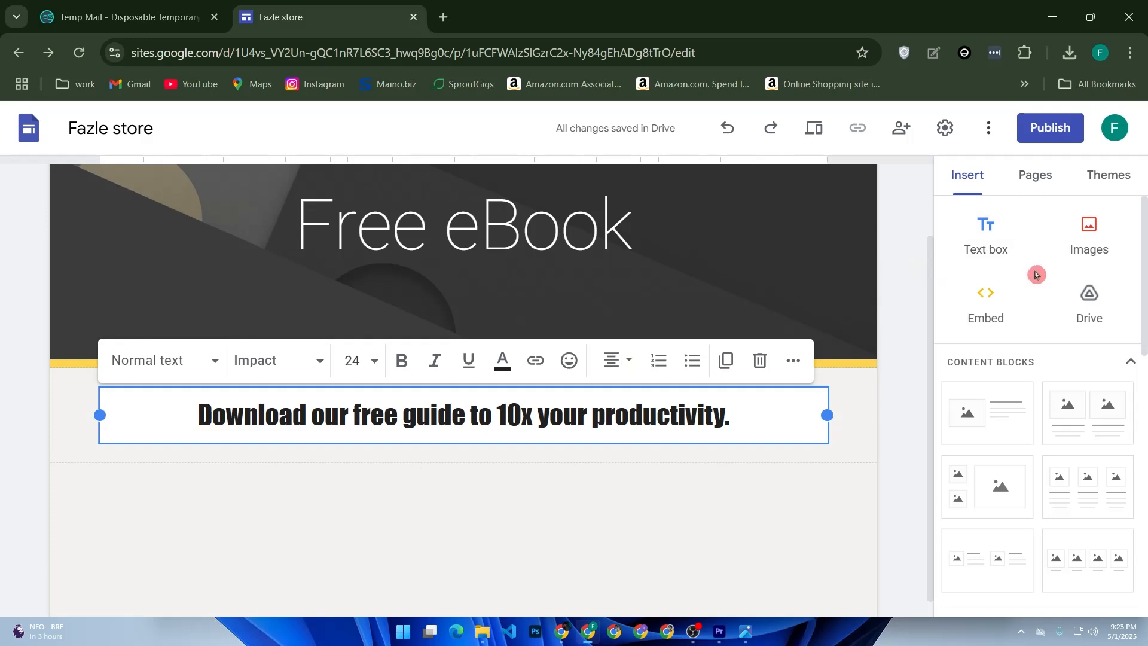
Start inserting a button into the page and name it "Download Now"
{"action": "scroll", "coordinate": [1029, 273], "scroll_direction": "down", "scroll_amount": 2}
{"action": "scroll", "coordinate": [1030, 273], "scroll_direction": "down", "scroll_amount": 6}
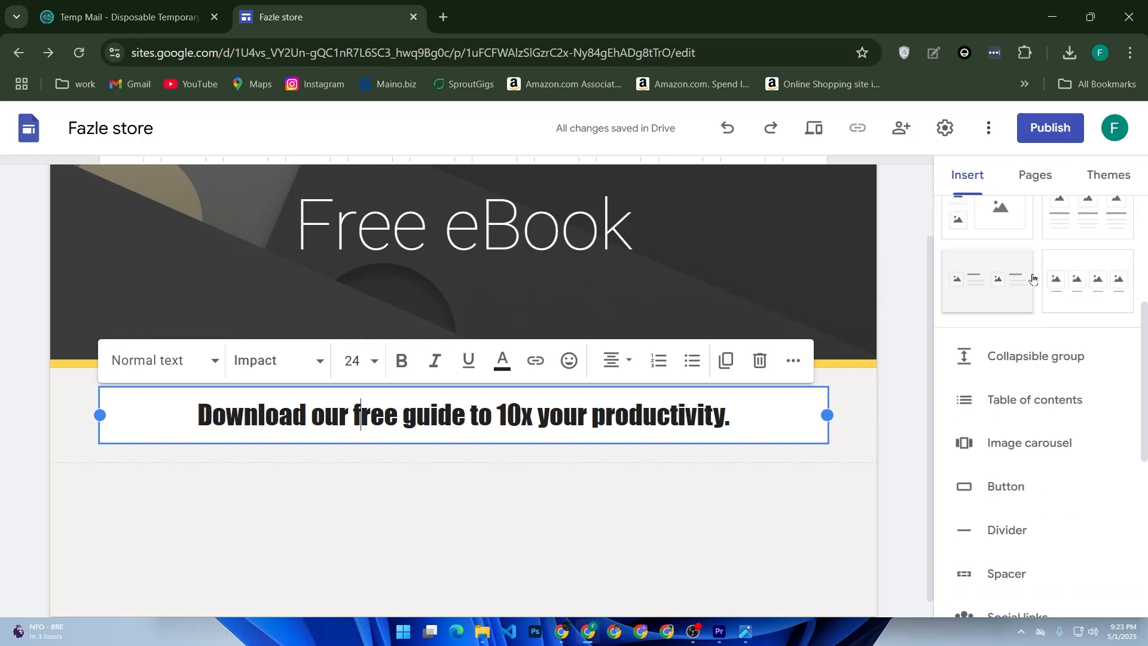
{"action": "left_click", "coordinate": [1029, 361]}
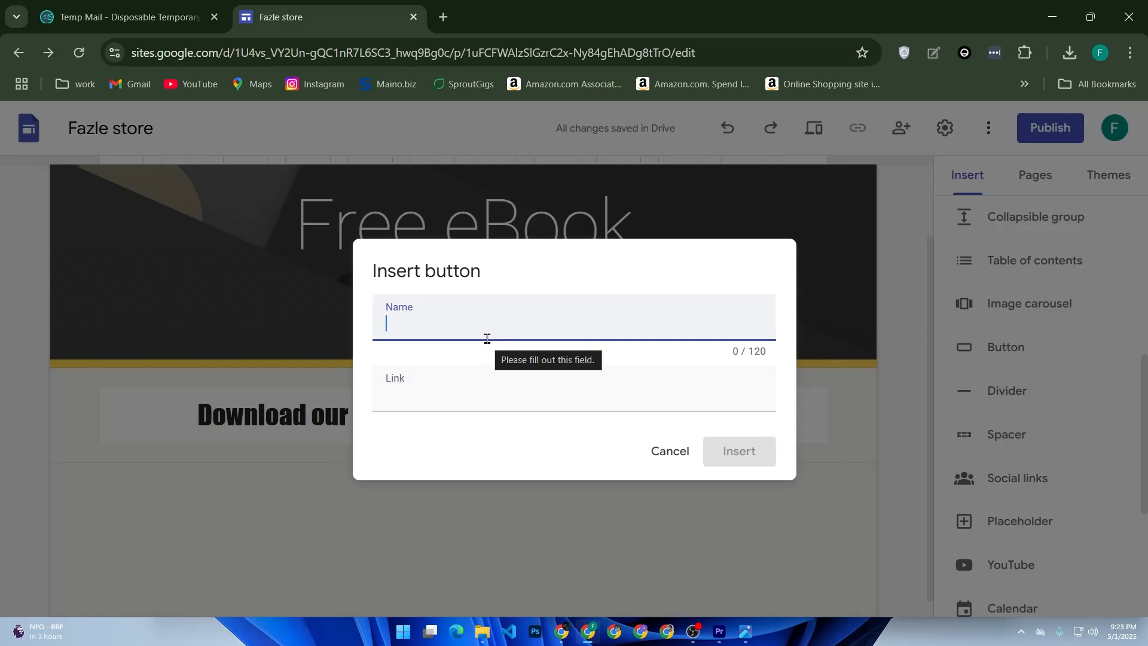
{"action": "type", "text": "Do"}
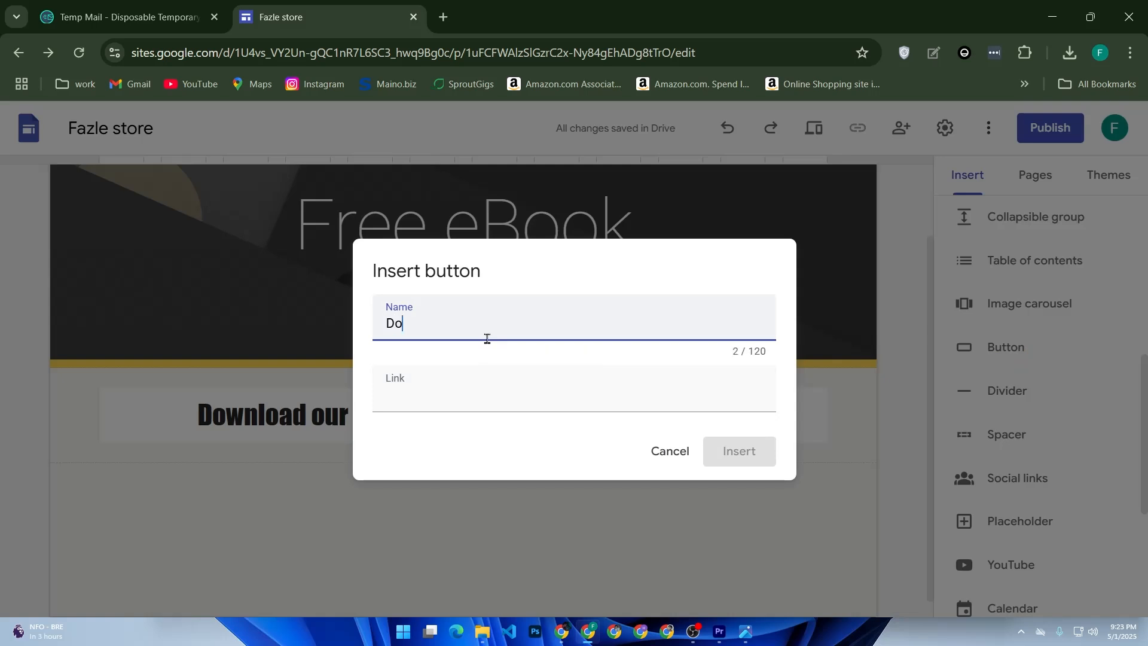
{"action": "type", "text": "u"}
{"action": "key", "text": "BackSpace"}
{"action": "type", "text": "wnload Now"}
Open YouTube in a new tab and copy the share link of the "Labon Ko (Slowed + Reverb)" video
{"action": "left_click", "coordinate": [476, 385]}
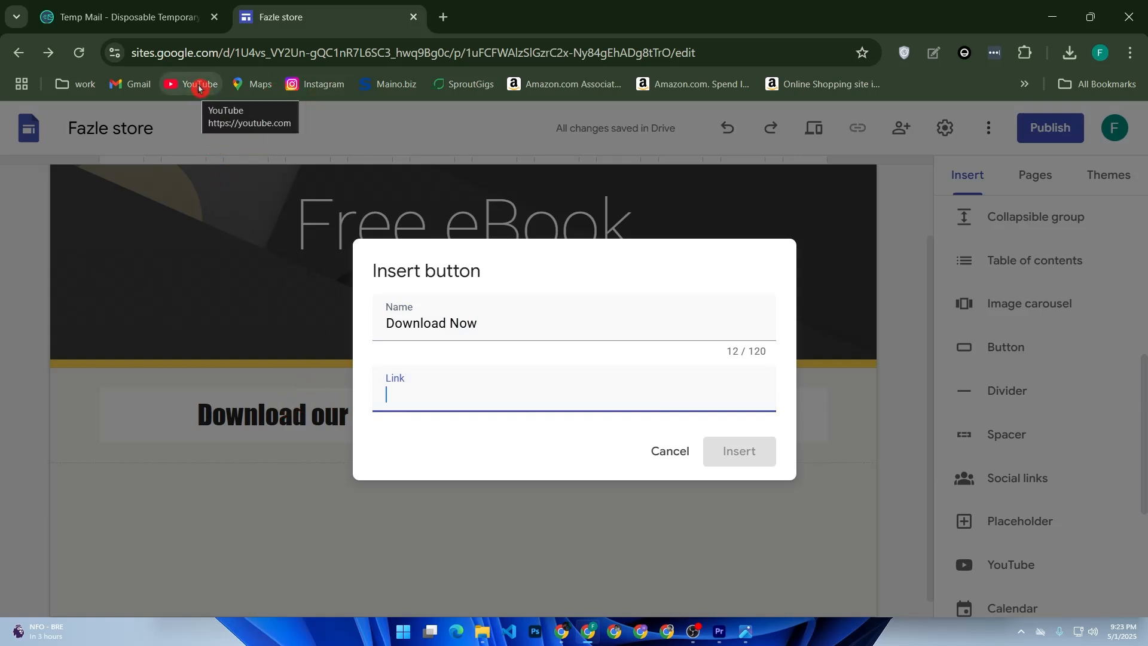
{"action": "right_click", "coordinate": [196, 88]}
{"action": "left_click", "coordinate": [239, 105]}
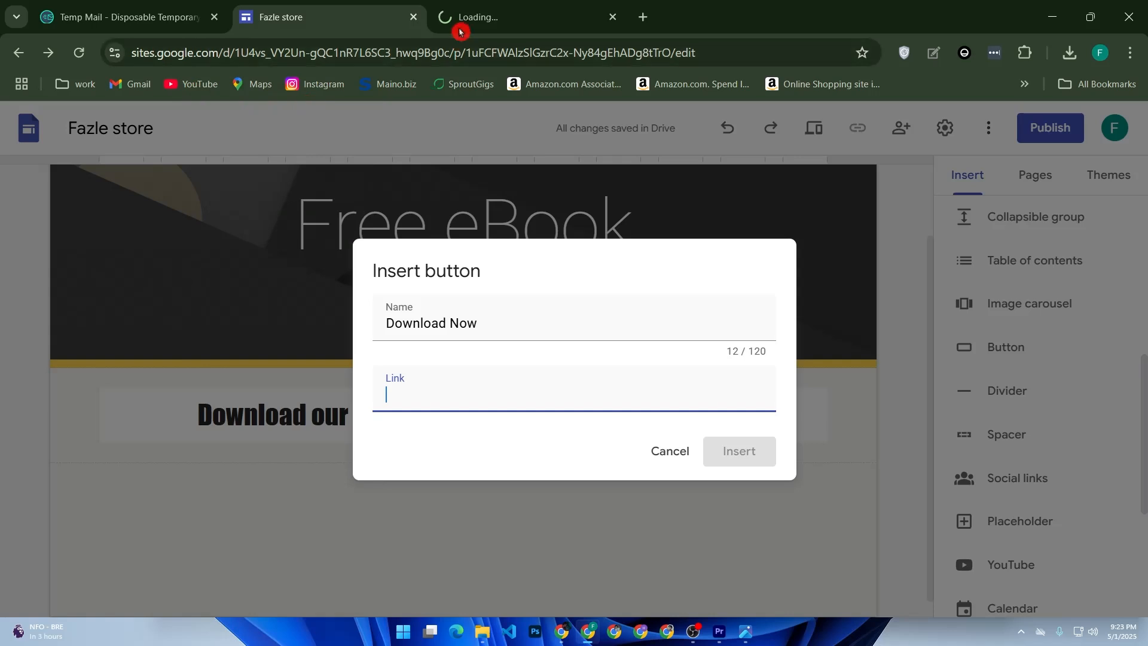
{"action": "left_click", "coordinate": [474, 4]}
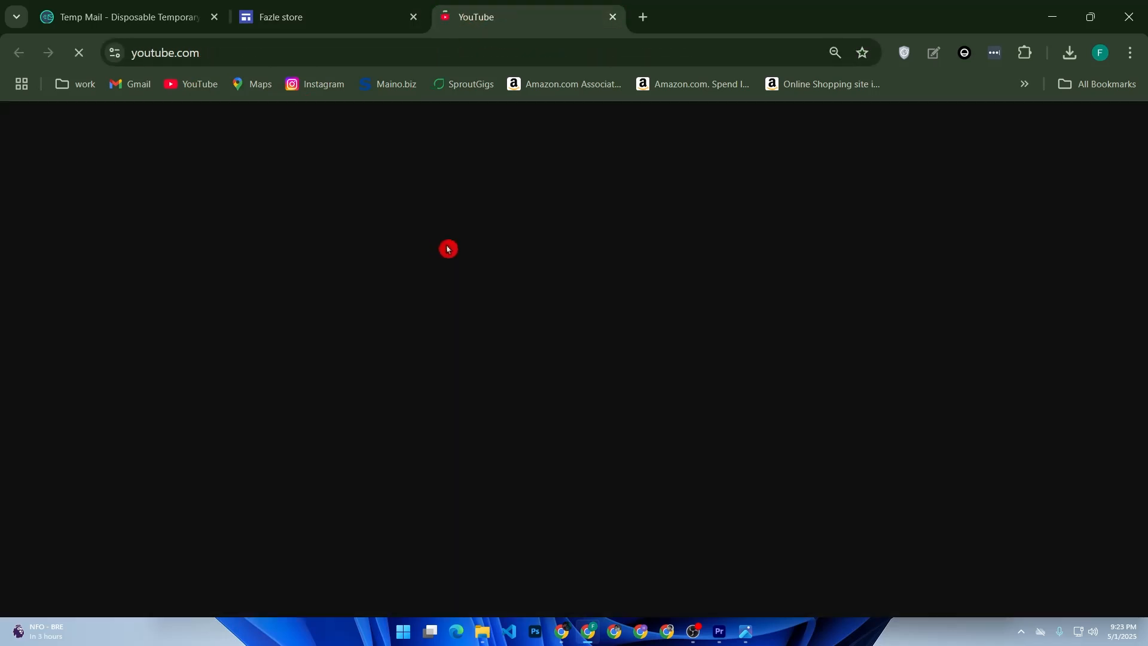
{"action": "scroll", "coordinate": [430, 365], "scroll_direction": "down", "scroll_amount": 2}
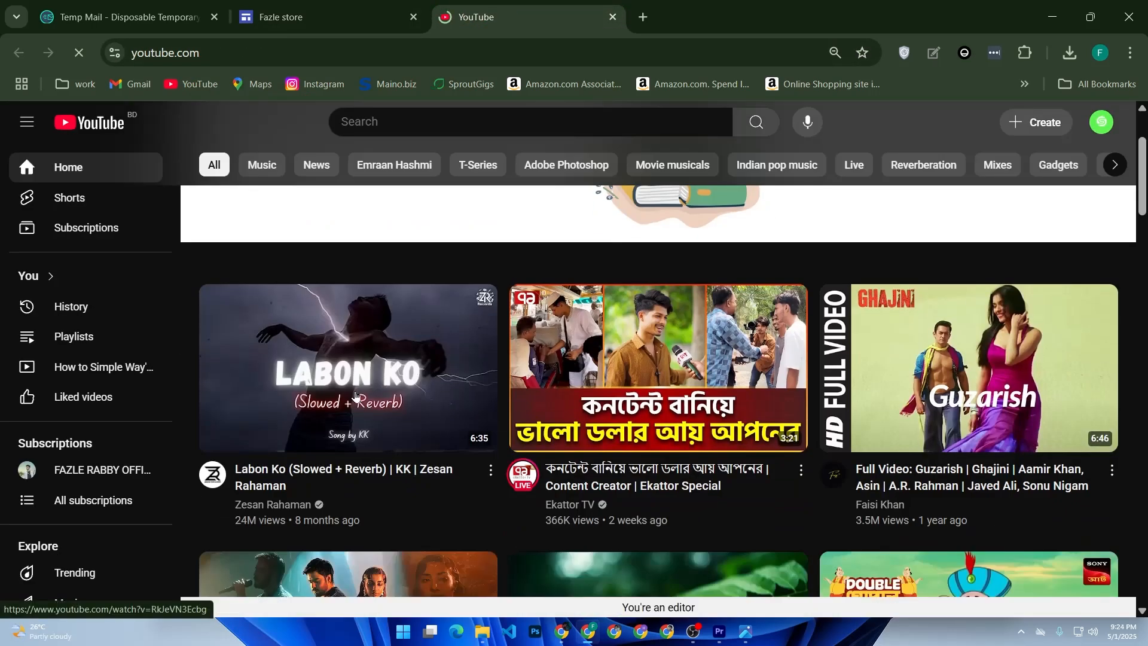
{"action": "left_click", "coordinate": [491, 470]}
{"action": "left_click", "coordinate": [551, 345]}
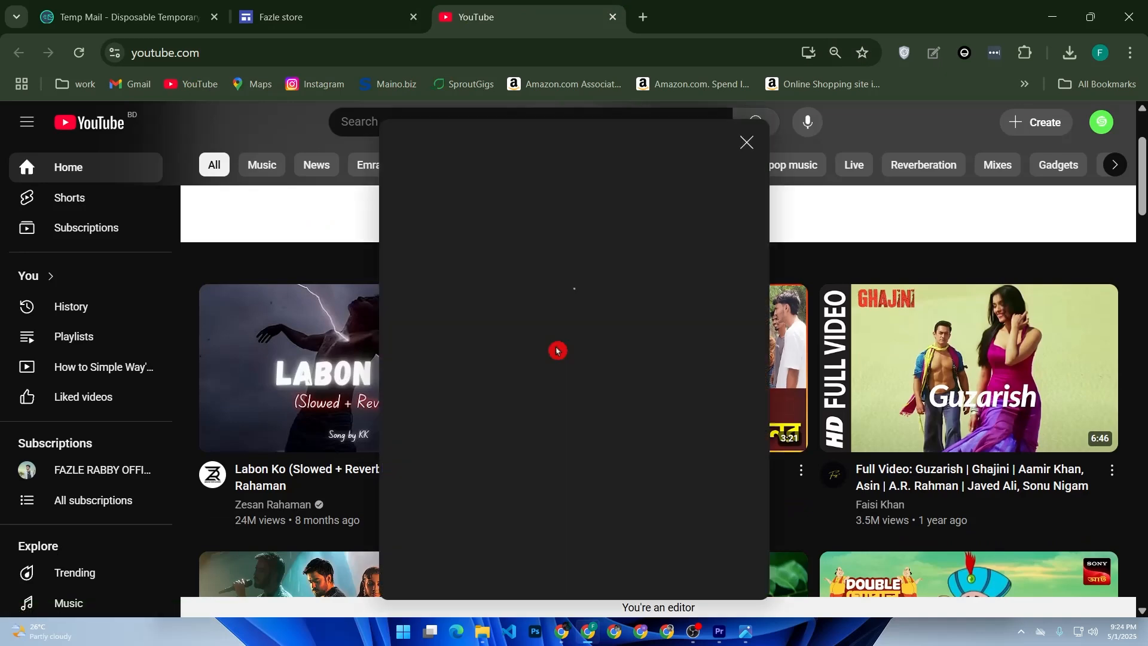
{"action": "left_click", "coordinate": [721, 385]}
Return to the site editor, use the copied video link as the button's link and insert the button
{"action": "key", "text": "ctrl+shift+Tab"}
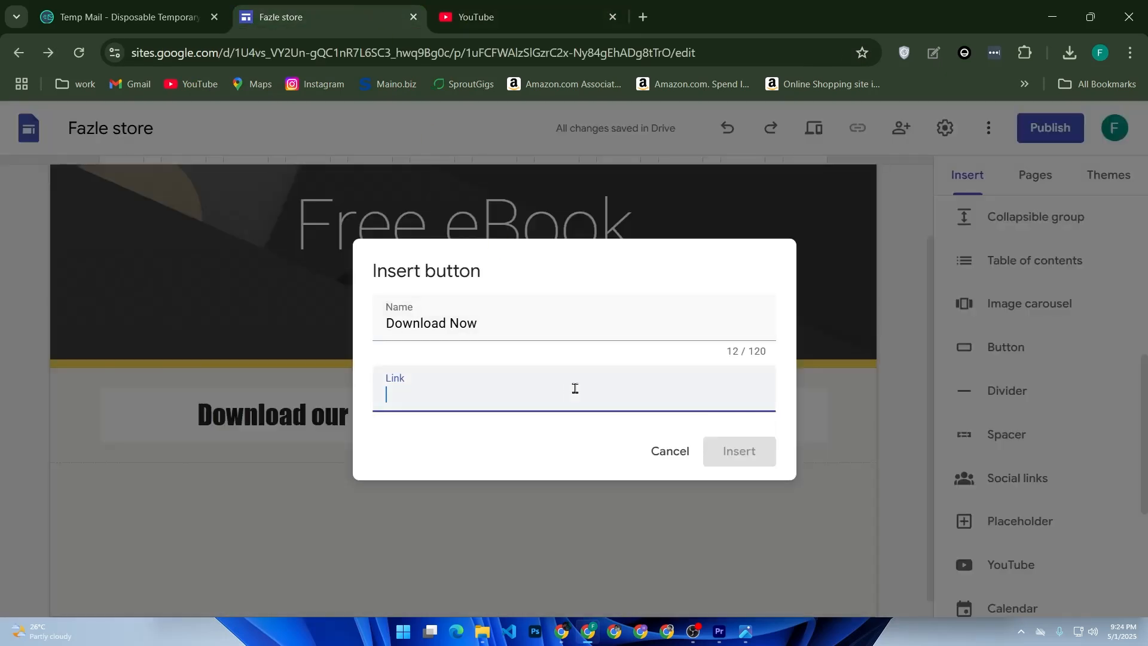
{"action": "key", "text": "ctrl+v"}
{"action": "left_click", "coordinate": [767, 451]}
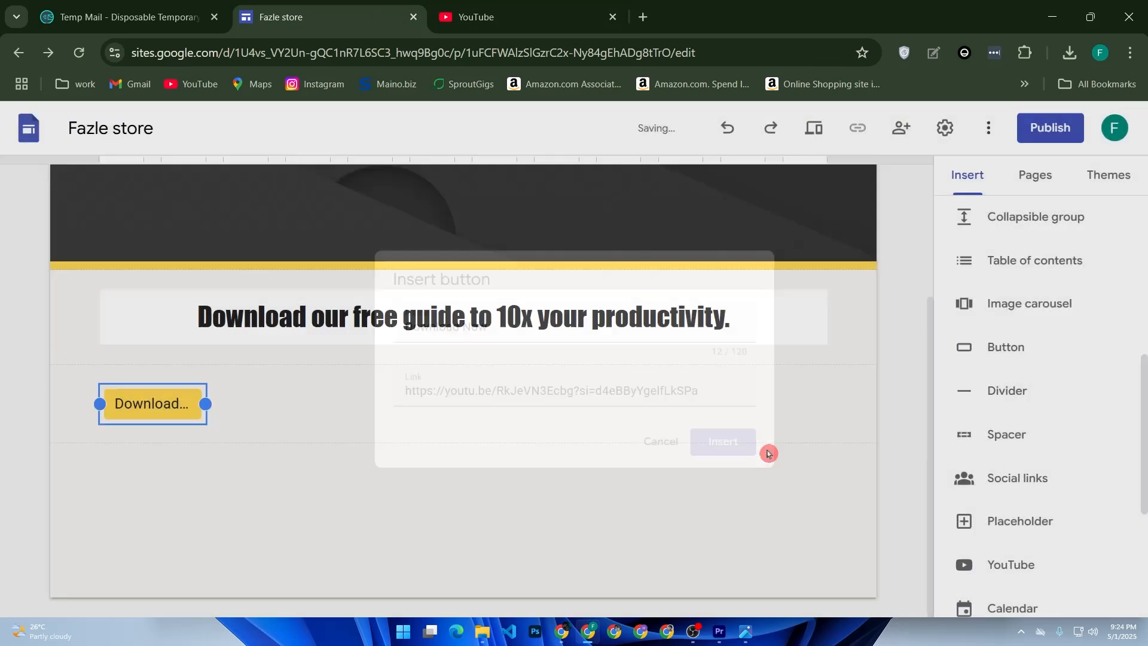
Move the Download Now button to the middle of its section and widen it so the full label fits
{"action": "left_click_drag", "start_coordinate": [125, 412], "coordinate": [446, 423]}
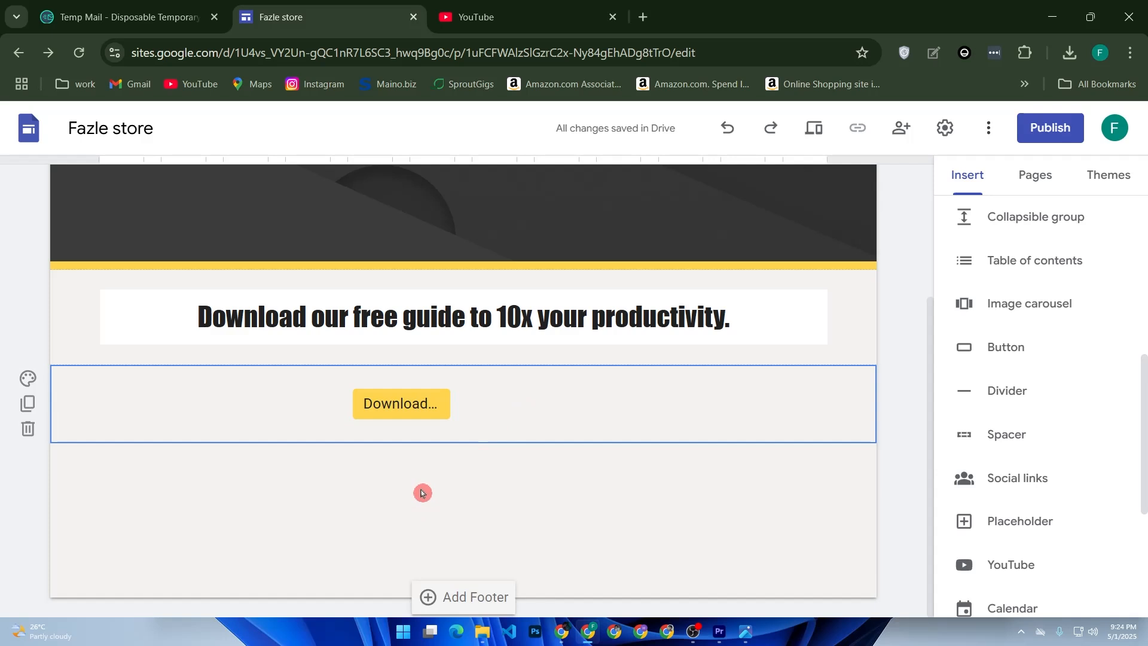
{"action": "left_click", "coordinate": [415, 403]}
{"action": "left_click_drag", "start_coordinate": [458, 408], "coordinate": [575, 413]}
{"action": "left_click", "coordinate": [364, 519]}
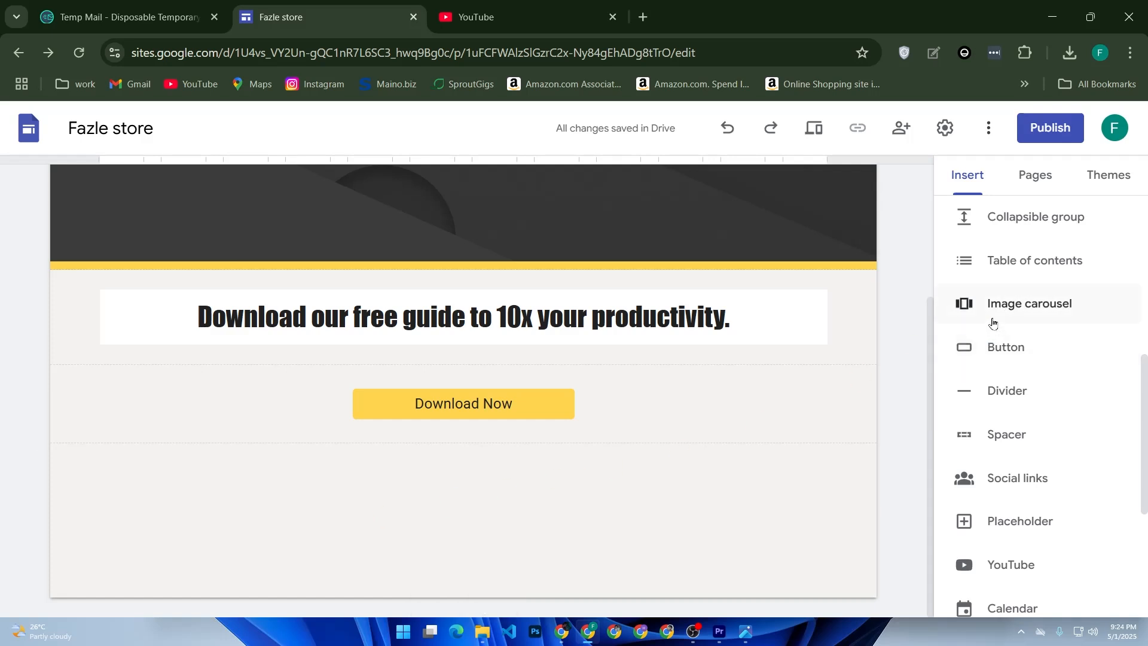
Look through the insertable elements and open the list of existing Google Forms
{"action": "scroll", "coordinate": [994, 263], "scroll_direction": "up", "scroll_amount": 5}
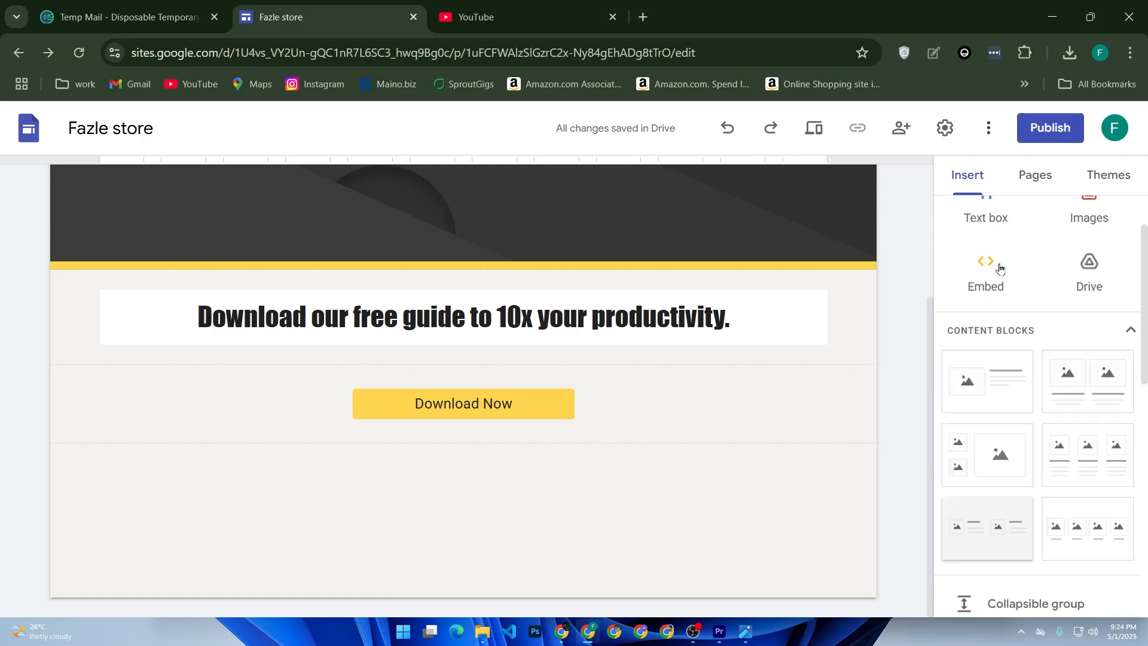
{"action": "scroll", "coordinate": [1004, 277], "scroll_direction": "down", "scroll_amount": 10}
{"action": "scroll", "coordinate": [998, 299], "scroll_direction": "up", "scroll_amount": 2}
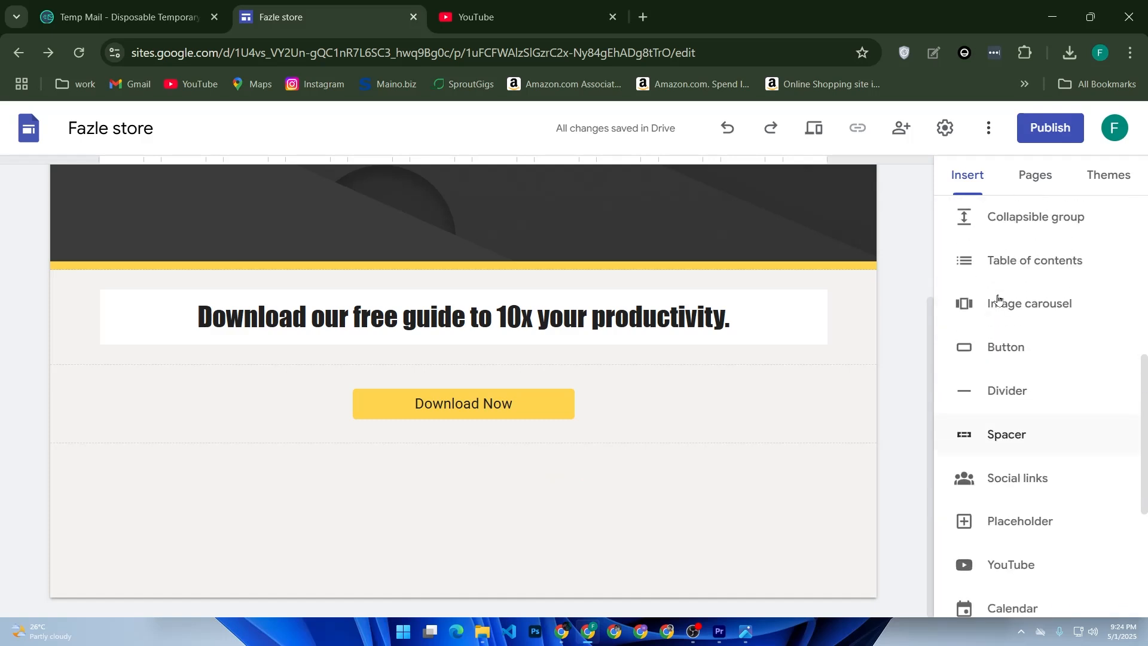
{"action": "scroll", "coordinate": [998, 303], "scroll_direction": "down", "scroll_amount": 2}
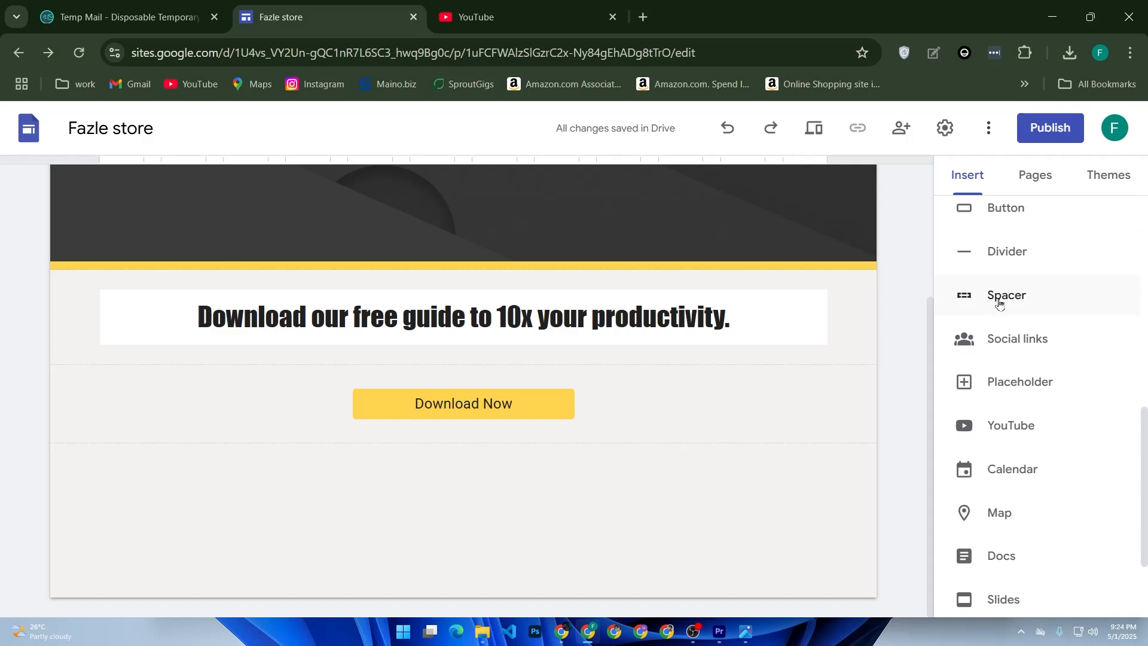
{"action": "scroll", "coordinate": [999, 302], "scroll_direction": "down", "scroll_amount": 2}
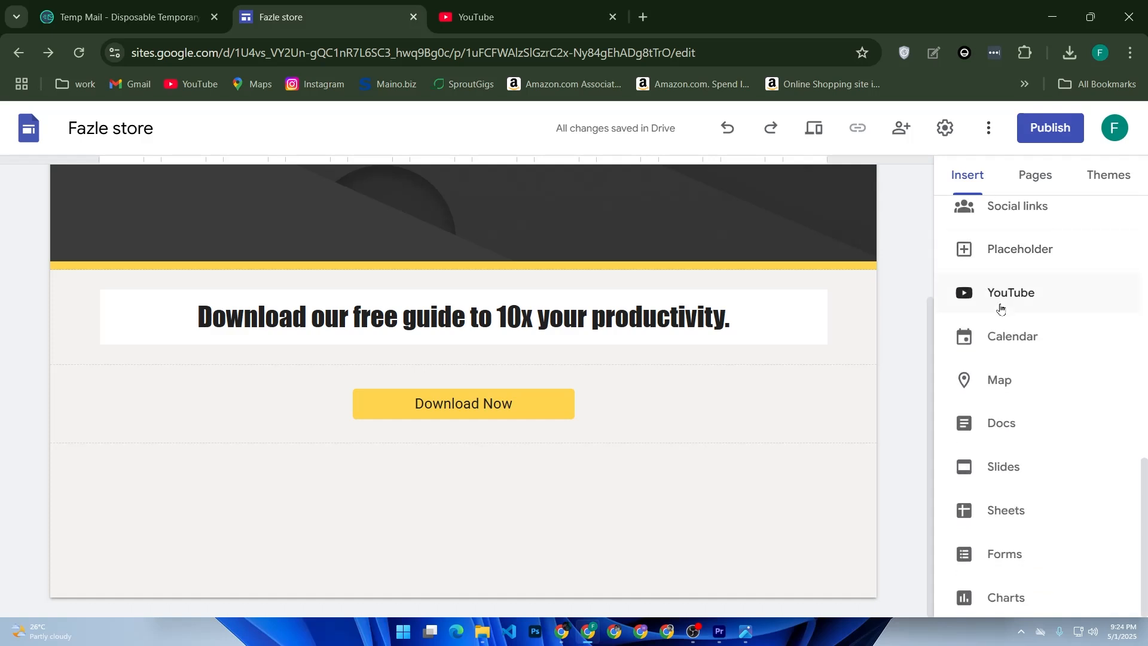
{"action": "left_click", "coordinate": [1008, 550]}
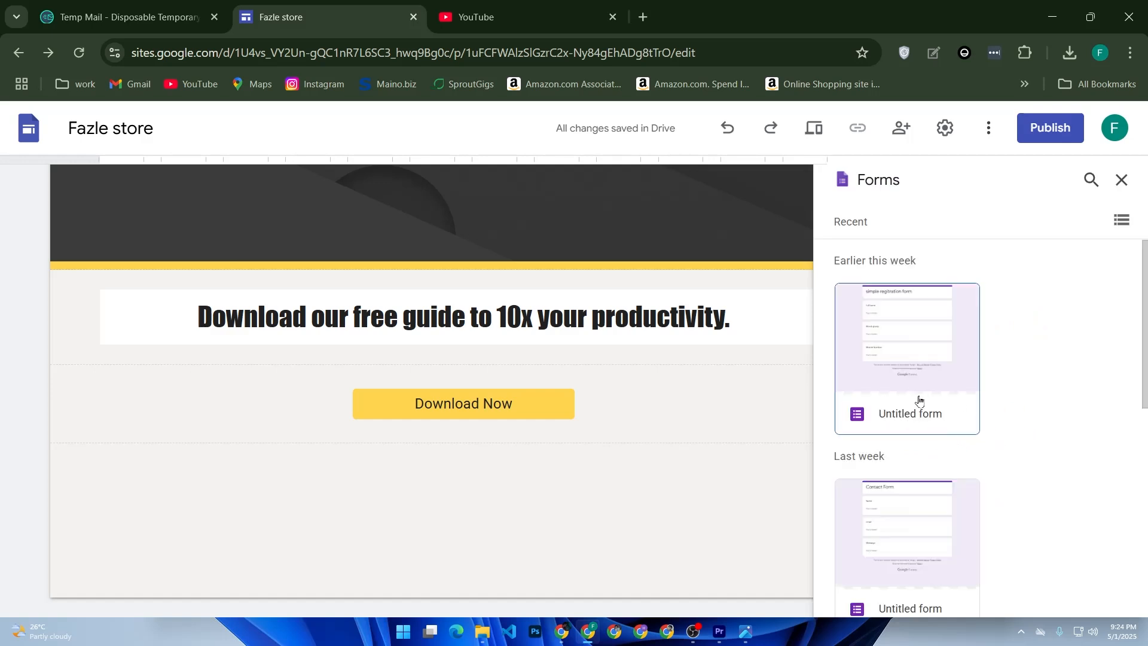
Insert the "simple regitration form" below the Download Now button and move it to the horizontal centre of its section
{"action": "scroll", "coordinate": [936, 428], "scroll_direction": "down", "scroll_amount": 5}
{"action": "scroll", "coordinate": [934, 428], "scroll_direction": "up", "scroll_amount": 6}
{"action": "scroll", "coordinate": [950, 402], "scroll_direction": "down", "scroll_amount": 5}
{"action": "scroll", "coordinate": [906, 460], "scroll_direction": "down", "scroll_amount": 3}
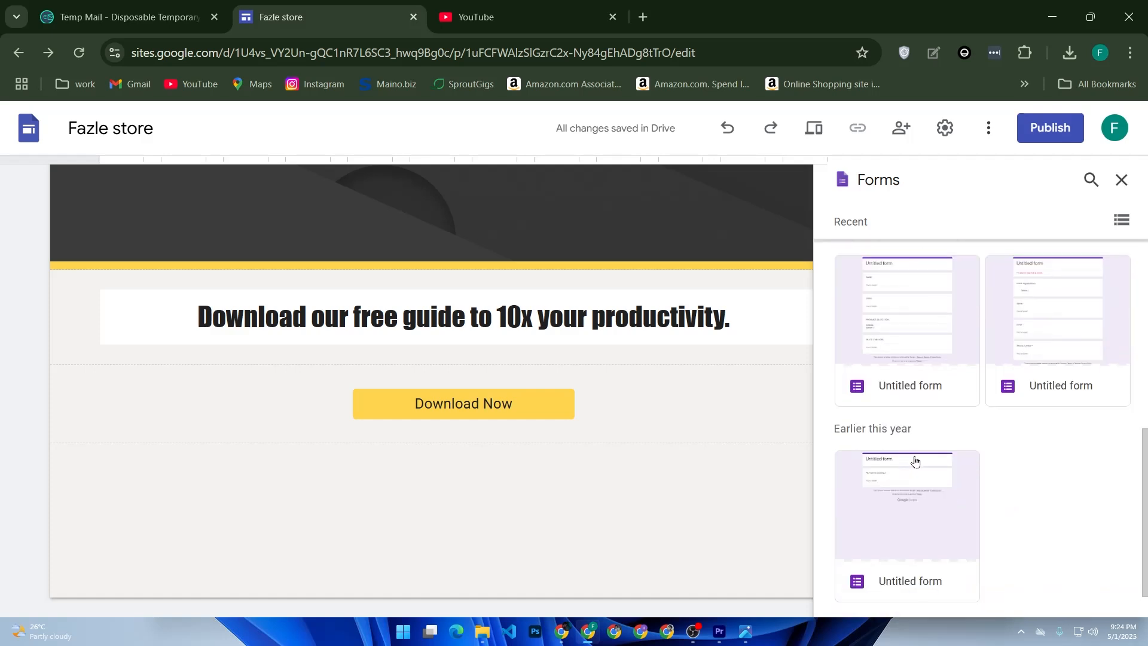
{"action": "scroll", "coordinate": [903, 440], "scroll_direction": "up", "scroll_amount": 3}
{"action": "scroll", "coordinate": [933, 345], "scroll_direction": "up", "scroll_amount": 3}
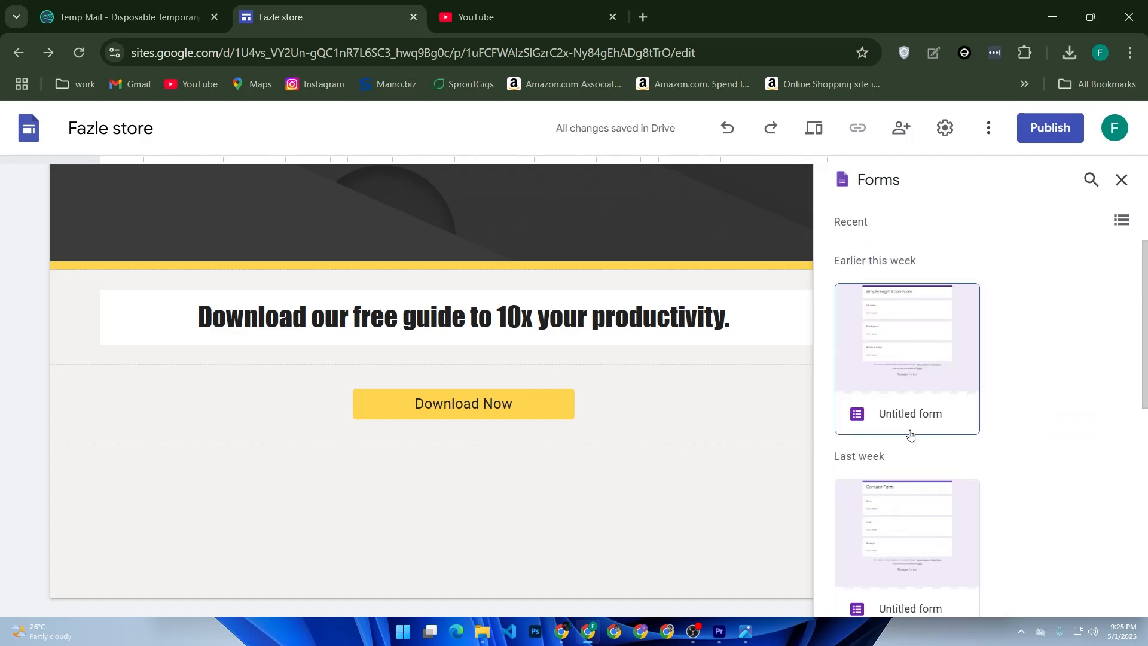
{"action": "left_click", "coordinate": [905, 363]}
{"action": "left_click", "coordinate": [905, 363]}
{"action": "left_click", "coordinate": [905, 363]}
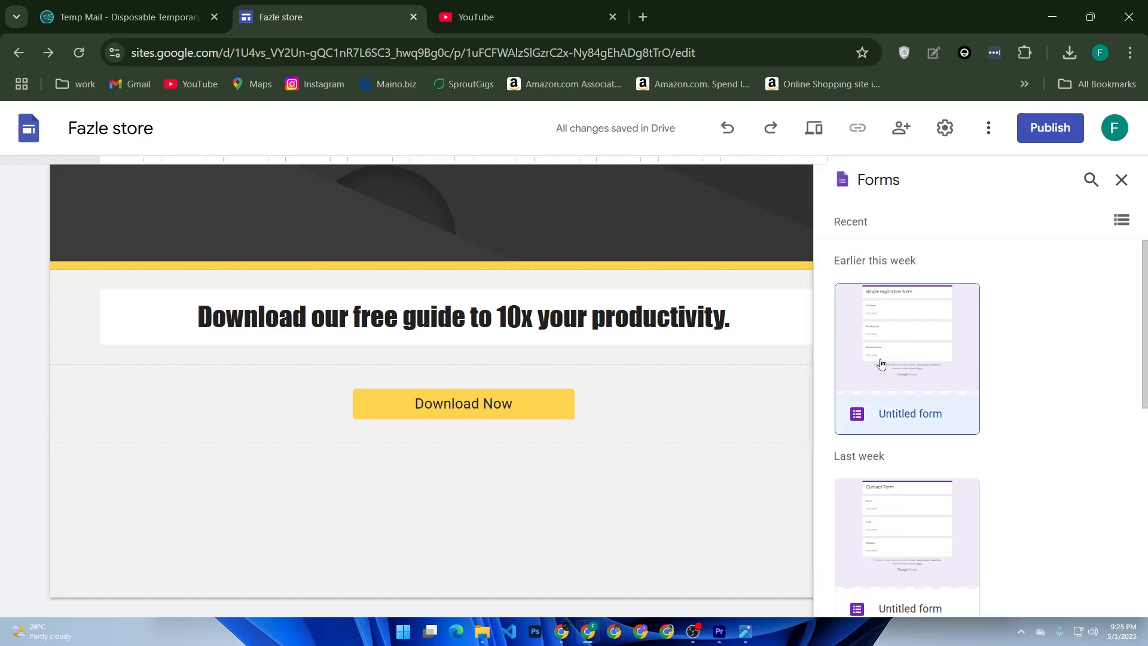
{"action": "left_click", "coordinate": [1103, 596]}
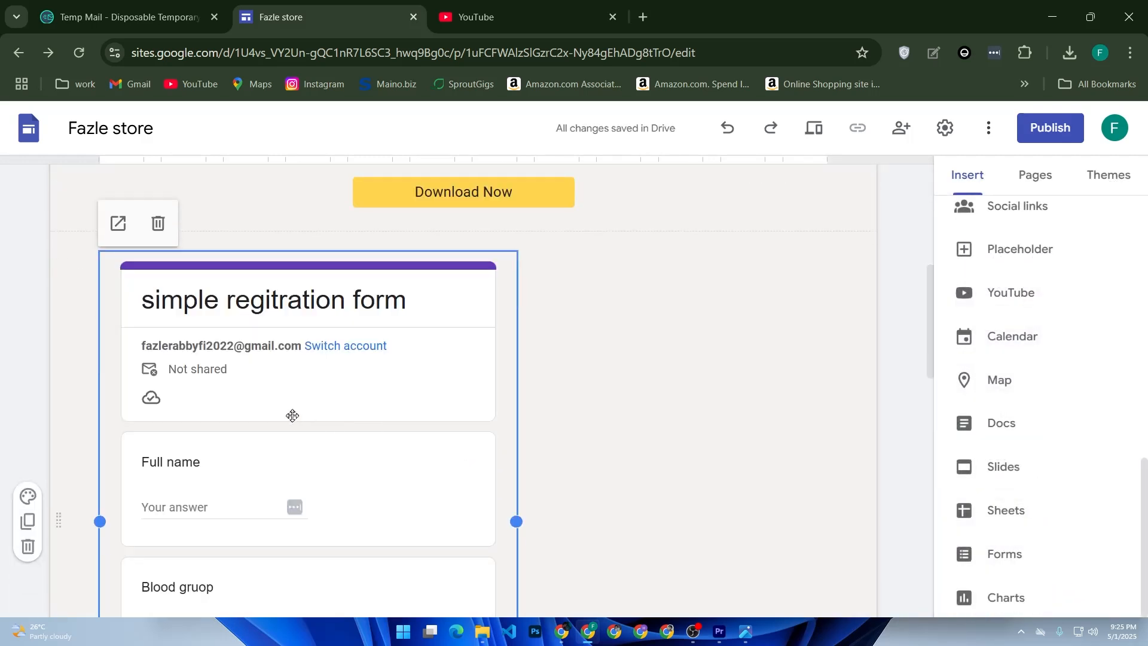
{"action": "left_click_drag", "start_coordinate": [293, 413], "coordinate": [458, 415]}
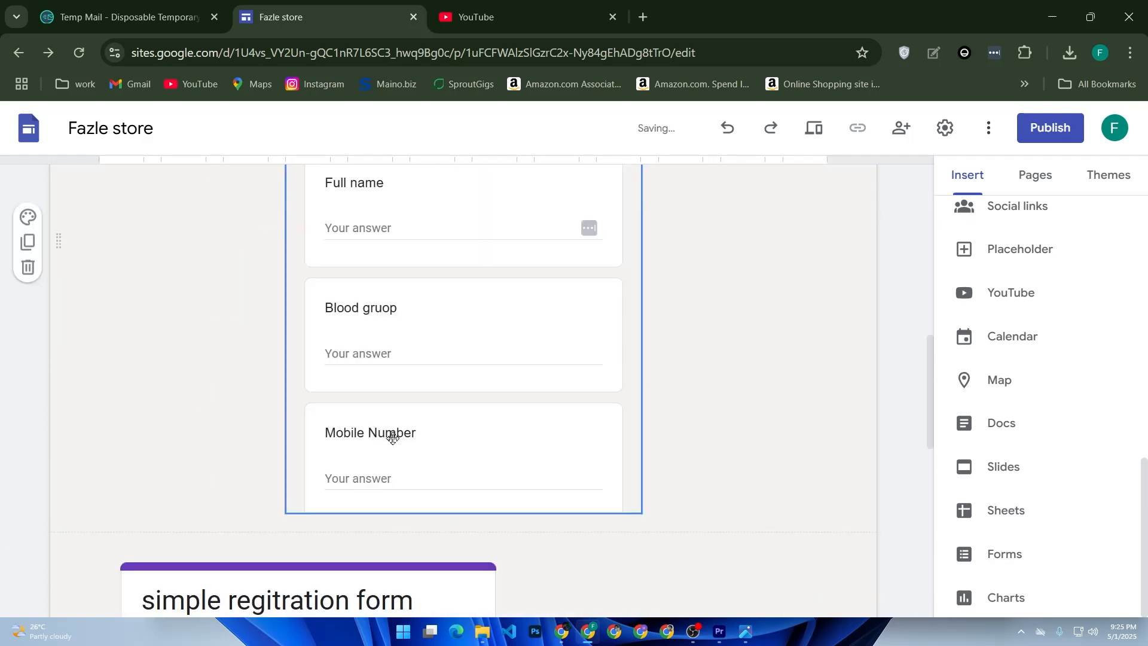
Delete the duplicate "simple regitration form" below the centred form
{"action": "scroll", "coordinate": [392, 435], "scroll_direction": "down", "scroll_amount": 5}
{"action": "left_click", "coordinate": [374, 444]}
{"action": "key", "text": "Delete"}
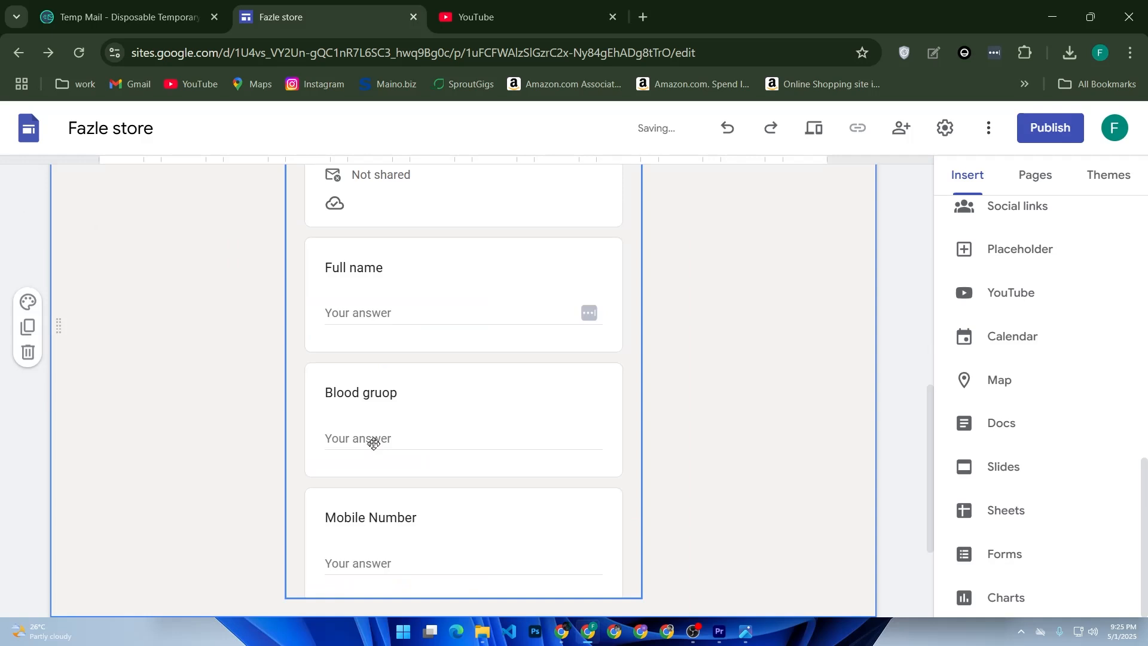
Extend the centred registration form downwards so that more of its content fits below the Mobile Number question
{"action": "scroll", "coordinate": [378, 445], "scroll_direction": "down", "scroll_amount": 3}
{"action": "scroll", "coordinate": [388, 446], "scroll_direction": "up", "scroll_amount": 6}
{"action": "scroll", "coordinate": [390, 443], "scroll_direction": "down", "scroll_amount": 7}
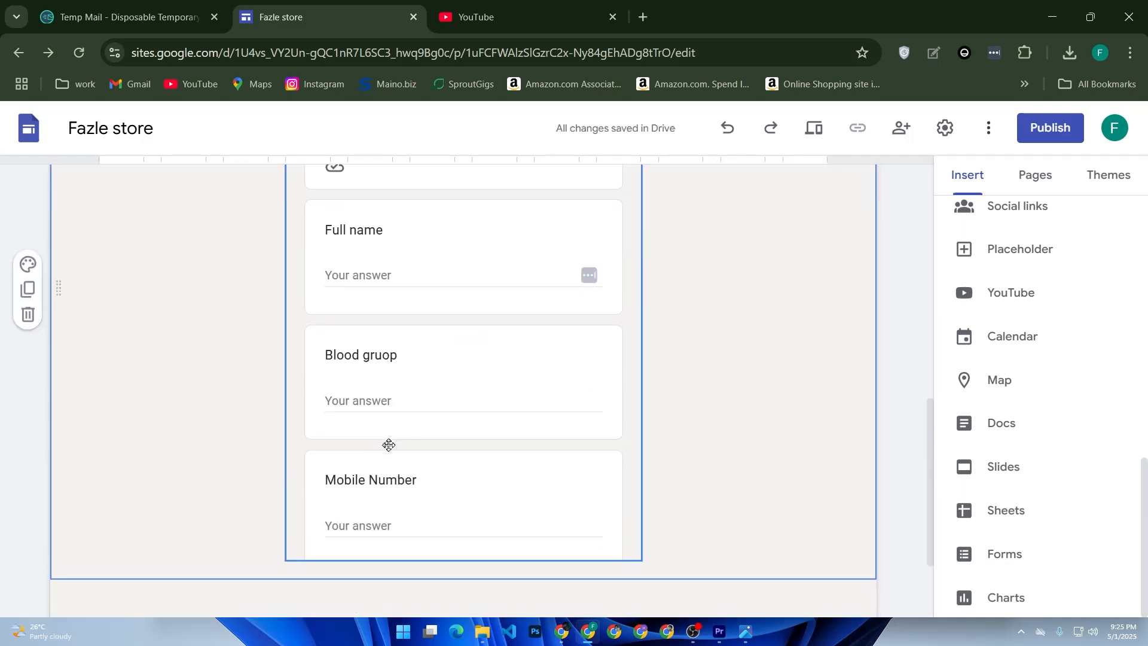
{"action": "left_click", "coordinate": [405, 421]}
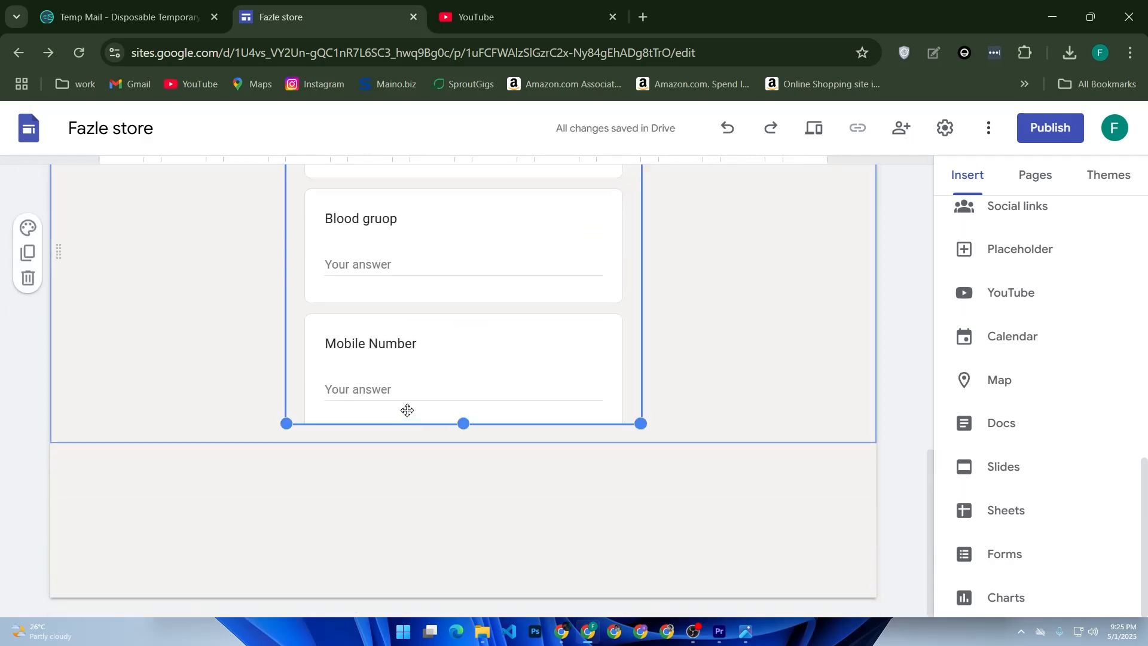
{"action": "left_click_drag", "start_coordinate": [463, 423], "coordinate": [464, 577]}
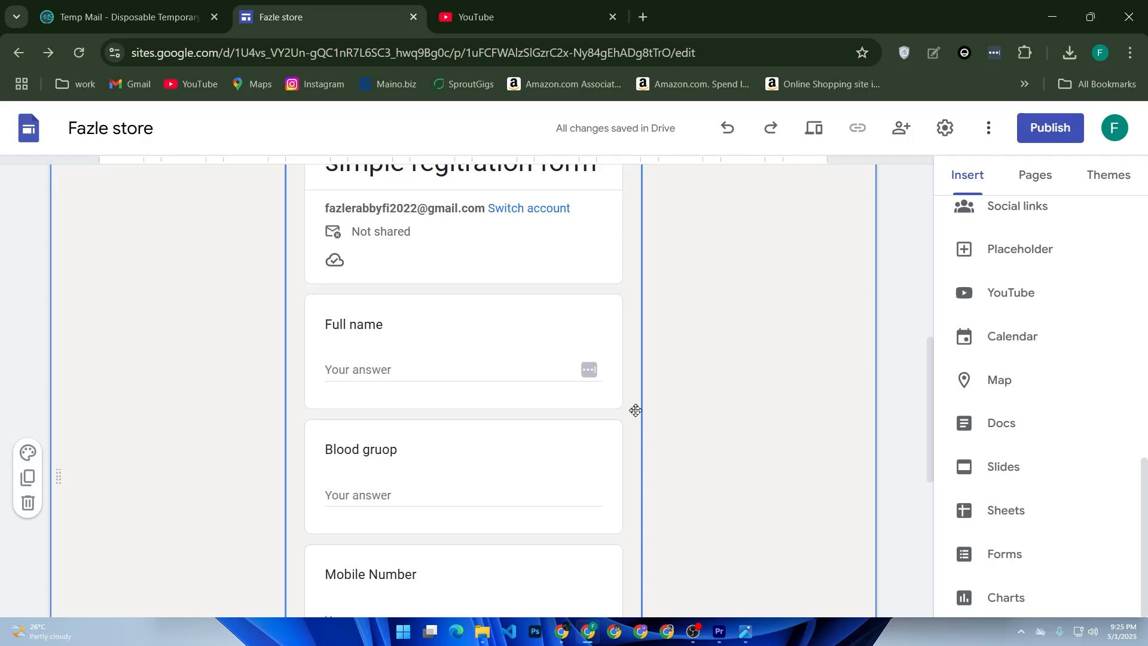
Browse the available site themes and review the page from its header down to the registration form
{"action": "left_click", "coordinate": [1085, 188]}
{"action": "scroll", "coordinate": [995, 294], "scroll_direction": "down", "scroll_amount": 2}
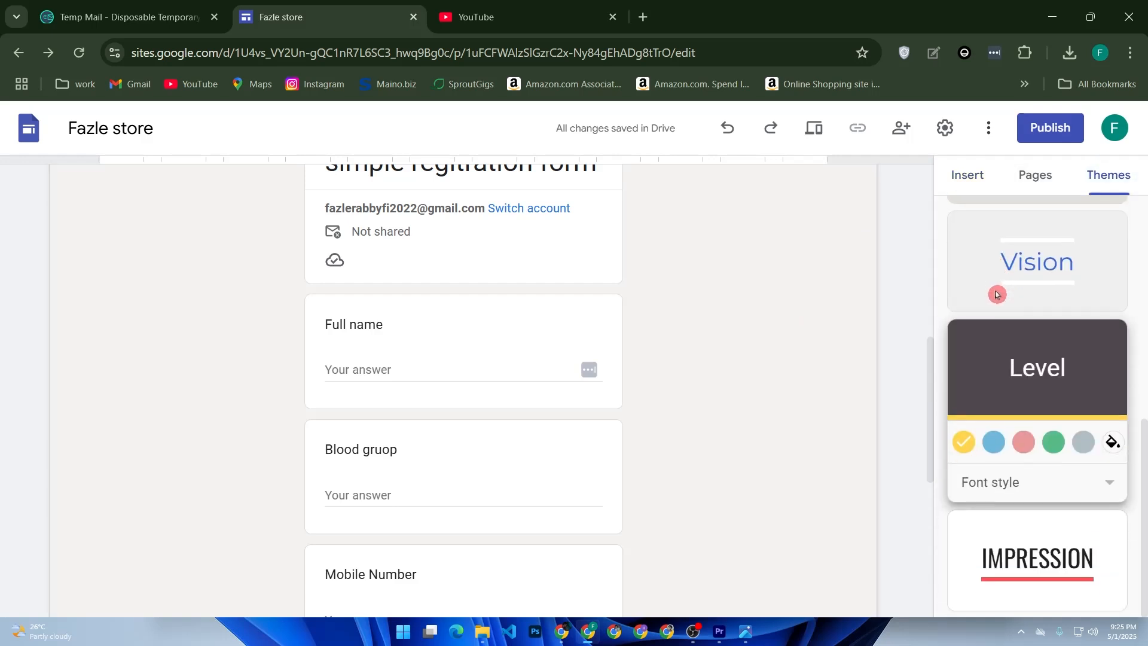
{"action": "scroll", "coordinate": [995, 294], "scroll_direction": "up", "scroll_amount": 5}
{"action": "scroll", "coordinate": [666, 287], "scroll_direction": "up", "scroll_amount": 10}
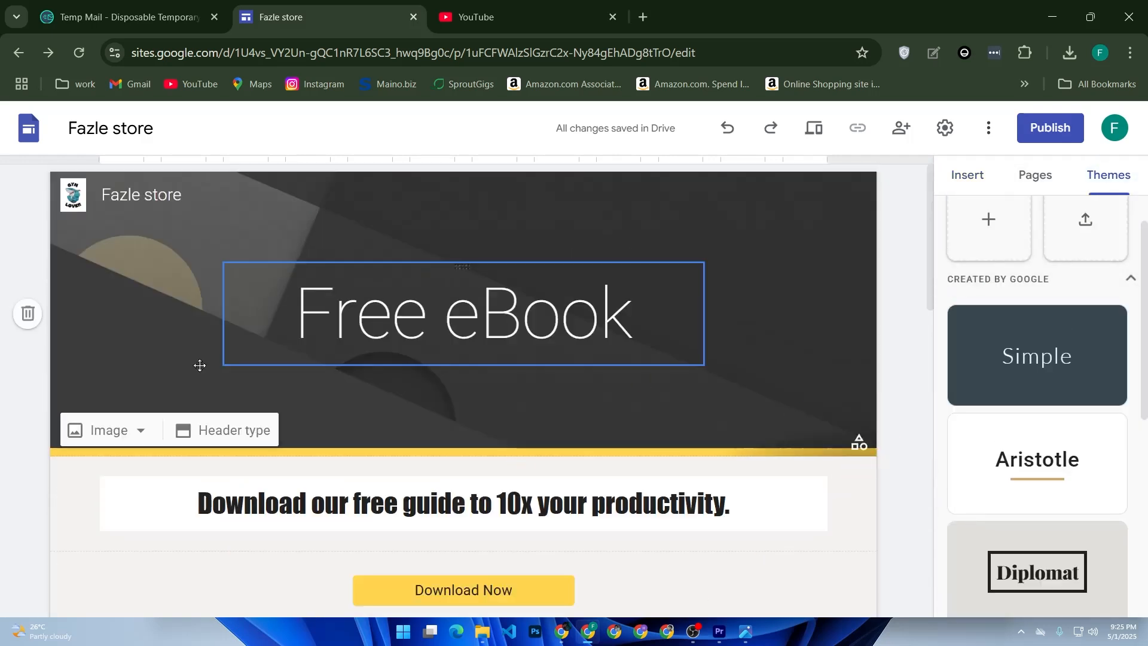
{"action": "scroll", "coordinate": [512, 453], "scroll_direction": "down", "scroll_amount": 5}
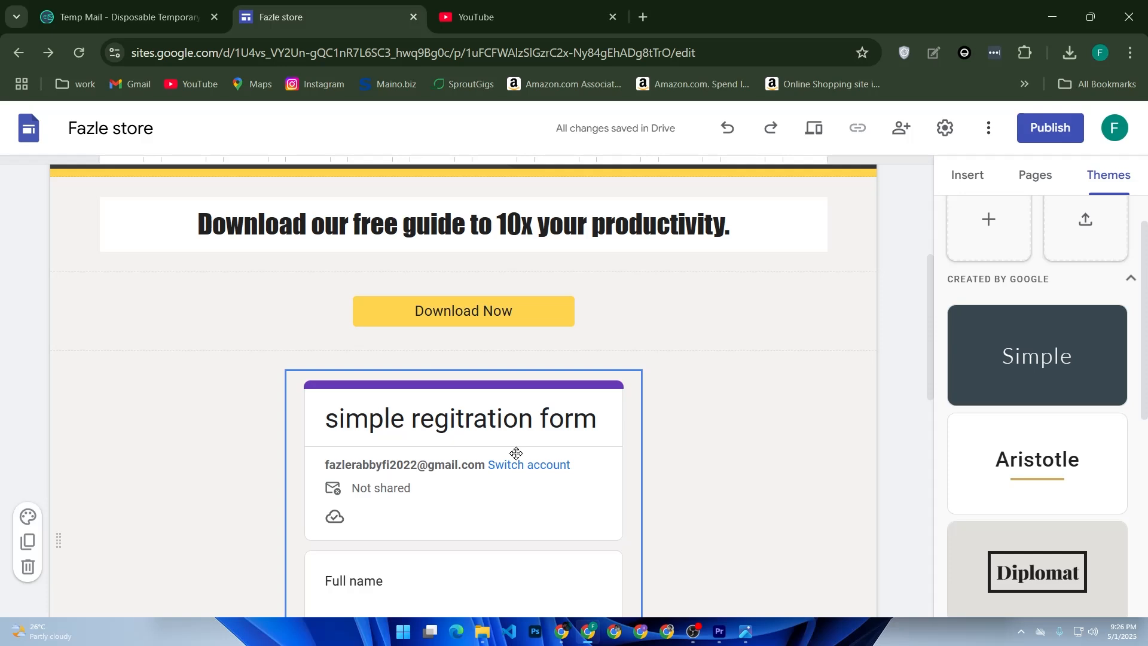
Preview the whole page in the phone, tablet and large screen layouts, and return to the editor
{"action": "left_click", "coordinate": [823, 137]}
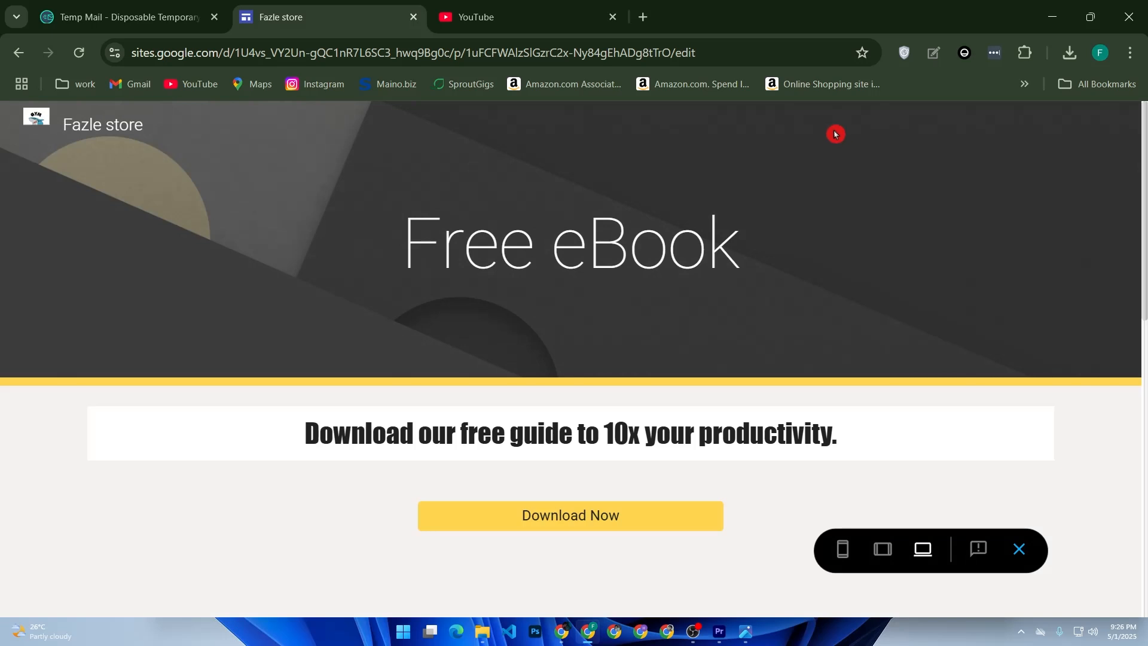
{"action": "left_click", "coordinate": [843, 549]}
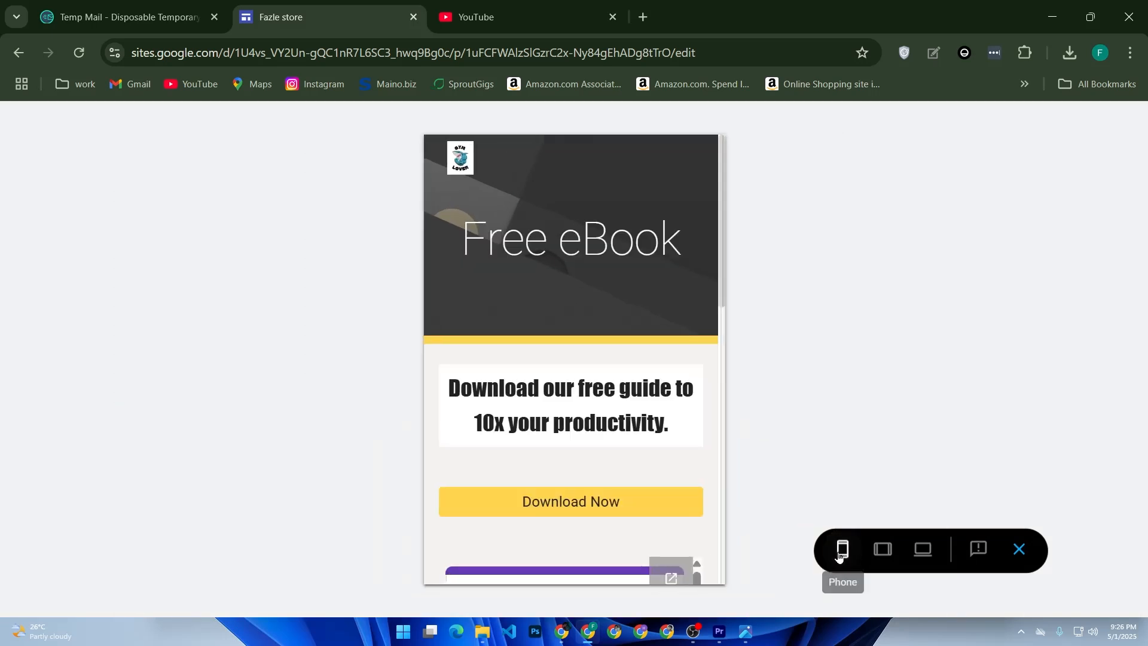
{"action": "scroll", "coordinate": [616, 449], "scroll_direction": "down", "scroll_amount": 1}
{"action": "scroll", "coordinate": [616, 448], "scroll_direction": "down", "scroll_amount": 10}
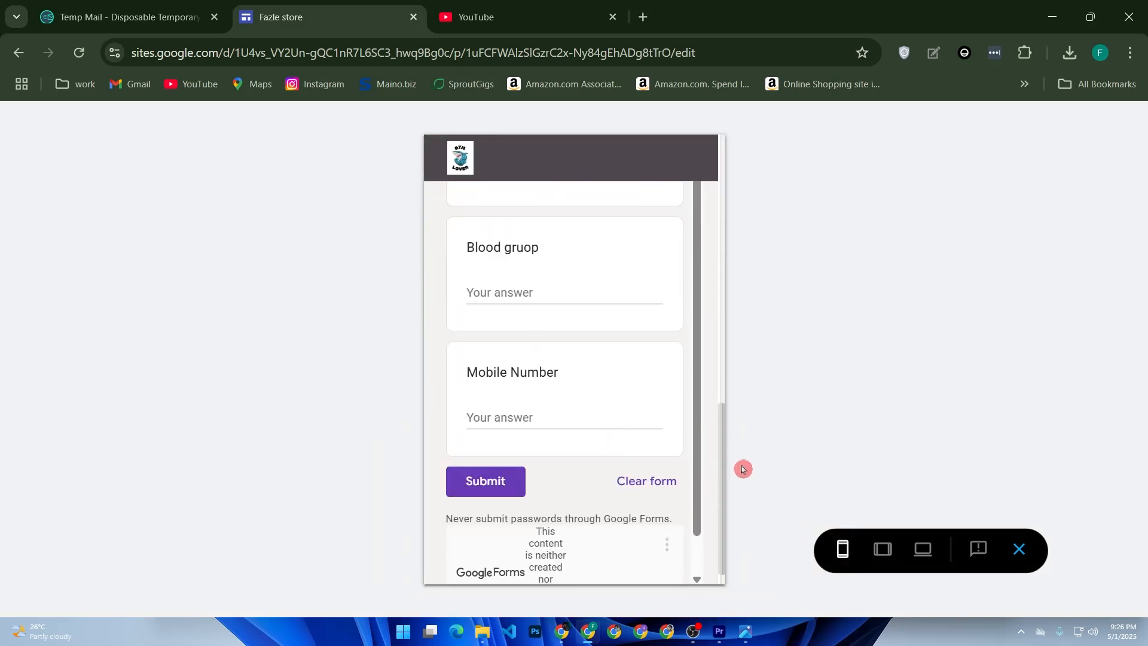
{"action": "scroll", "coordinate": [741, 467], "scroll_direction": "down", "scroll_amount": 1}
{"action": "left_click", "coordinate": [882, 548]}
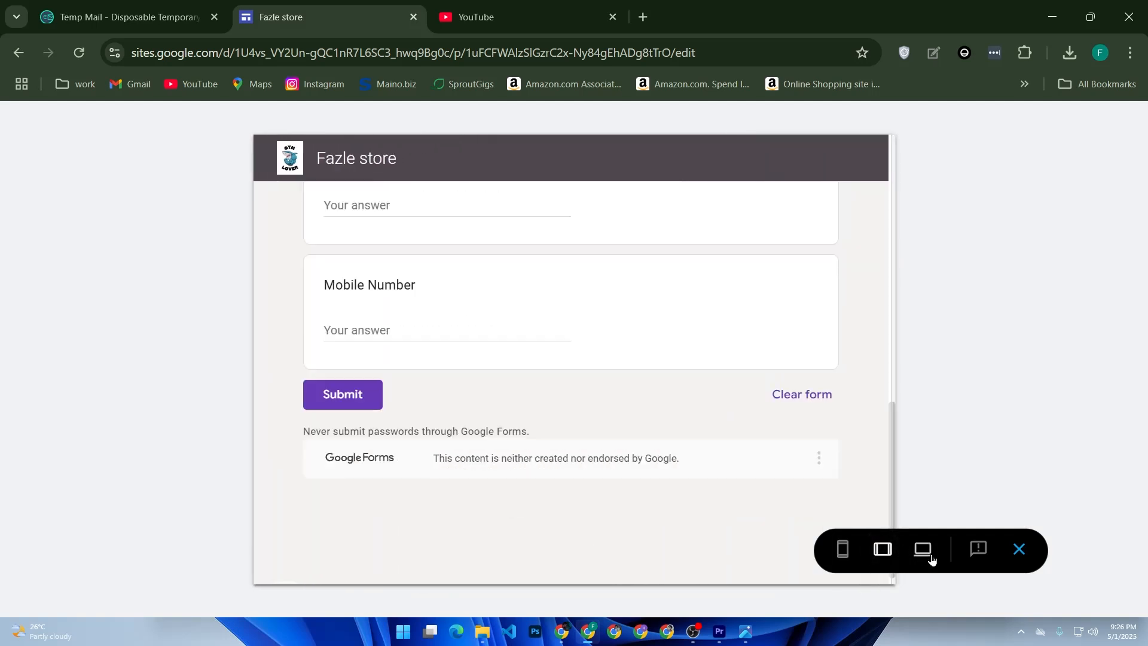
{"action": "left_click", "coordinate": [922, 549]}
{"action": "scroll", "coordinate": [623, 425], "scroll_direction": "up", "scroll_amount": 12}
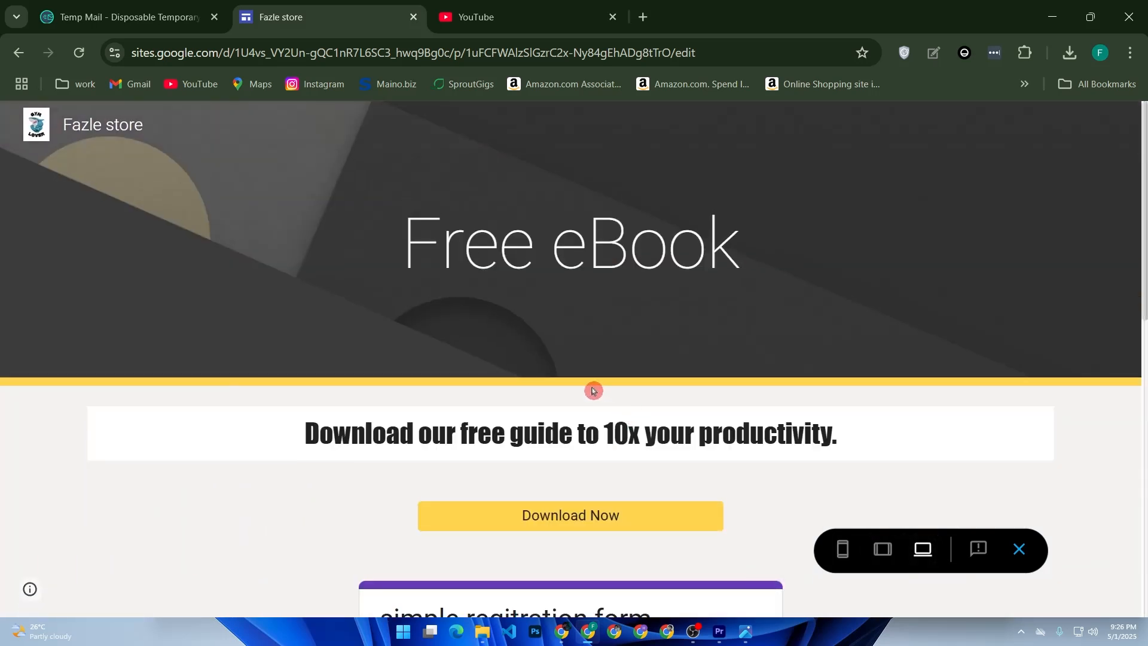
{"action": "scroll", "coordinate": [595, 387], "scroll_direction": "down", "scroll_amount": 2}
{"action": "scroll", "coordinate": [576, 382], "scroll_direction": "up", "scroll_amount": 2}
{"action": "left_click", "coordinate": [1019, 549]}
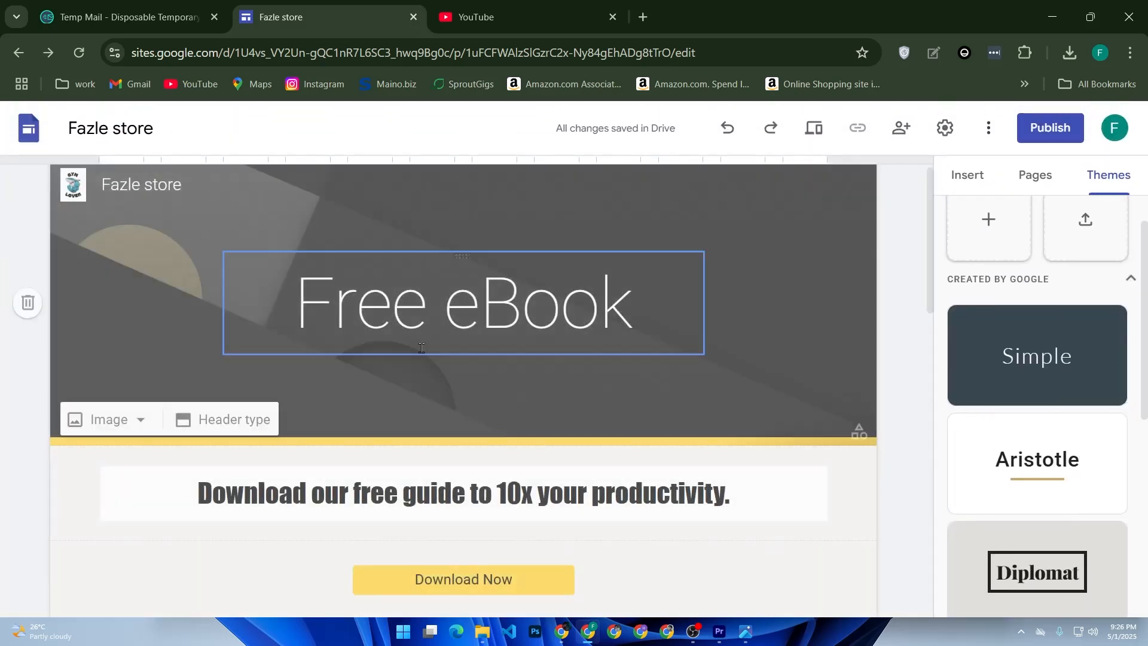
Open the brand images settings from the header logo and examine the logo, alt text and favicon options
{"action": "left_click", "coordinate": [35, 267]}
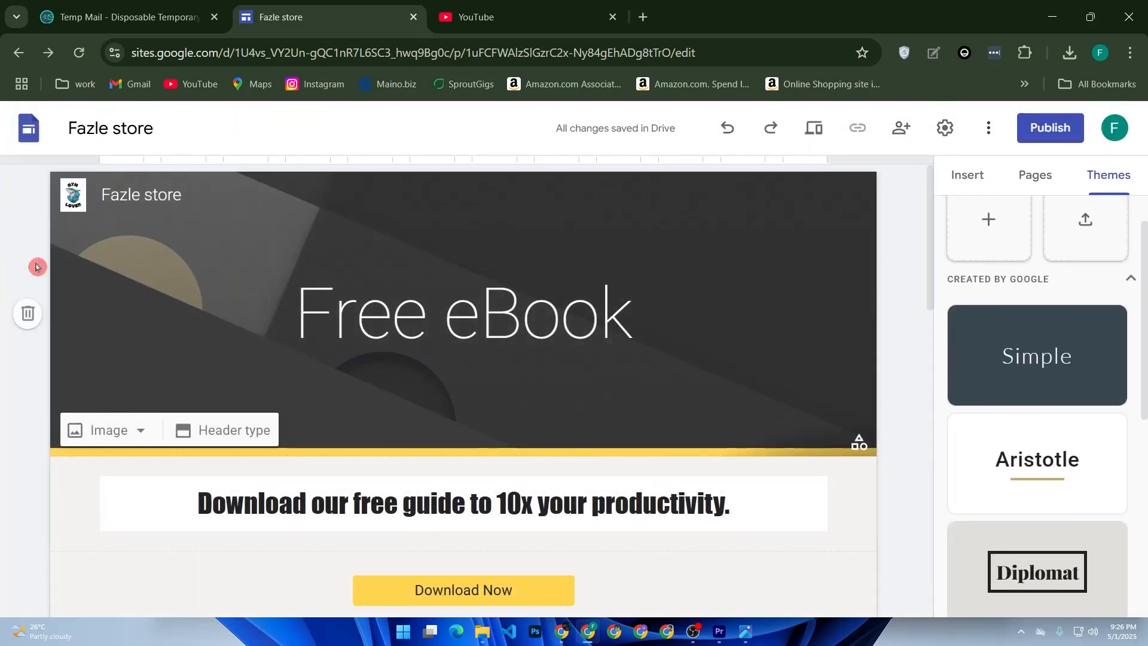
{"action": "left_click", "coordinate": [74, 206]}
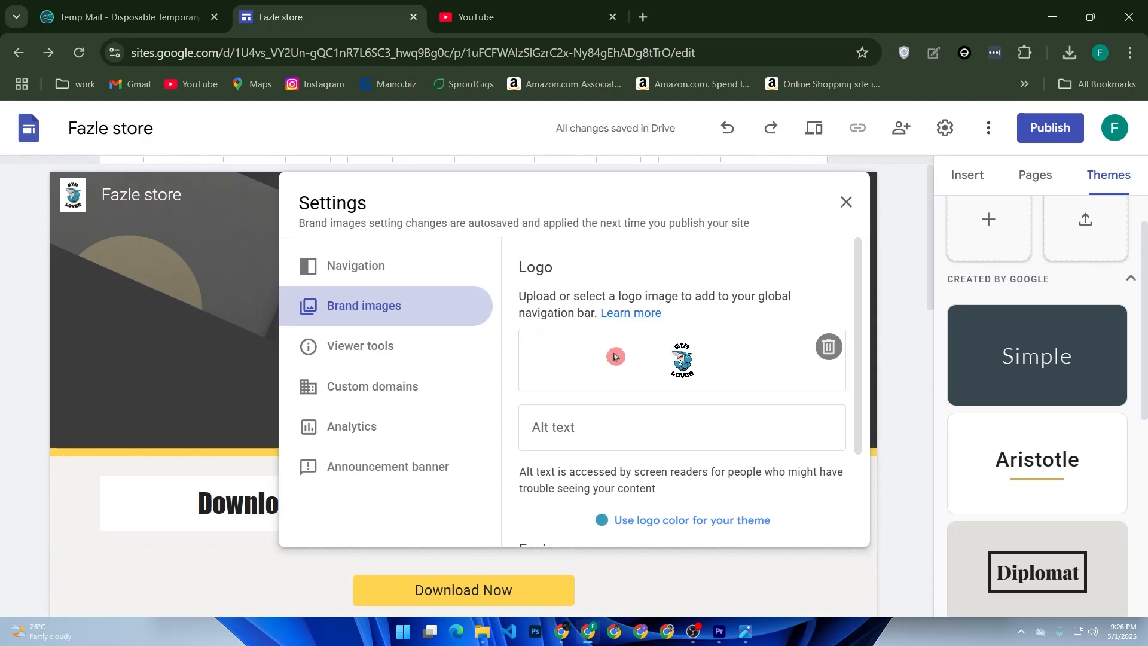
{"action": "scroll", "coordinate": [616, 386], "scroll_direction": "down", "scroll_amount": 3}
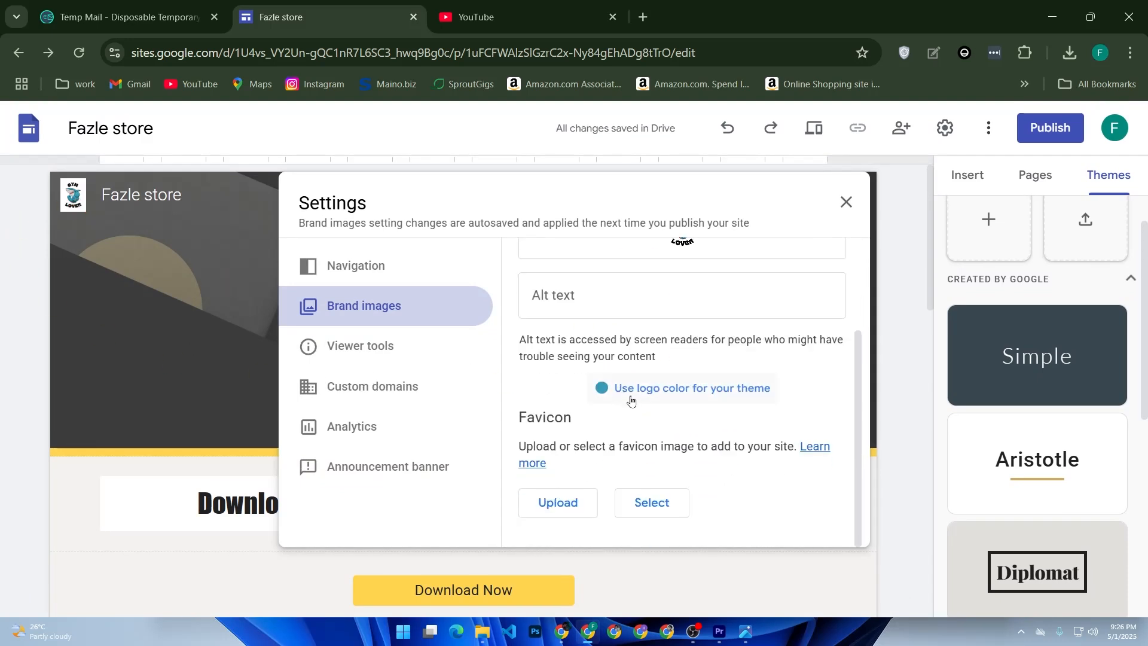
{"action": "scroll", "coordinate": [621, 391], "scroll_direction": "up", "scroll_amount": 3}
{"action": "left_click", "coordinate": [626, 427]}
{"action": "left_click", "coordinate": [695, 362]}
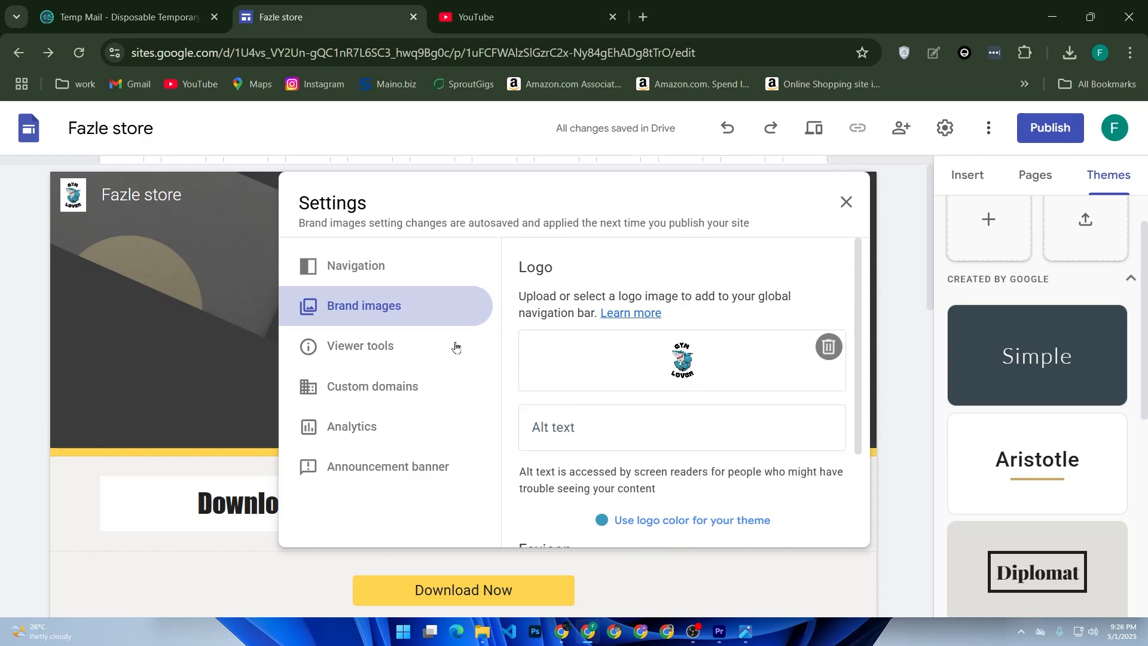
Review the viewer tools and custom domain settings, then open the custom domain setup and cancel it
{"action": "left_click", "coordinate": [390, 339]}
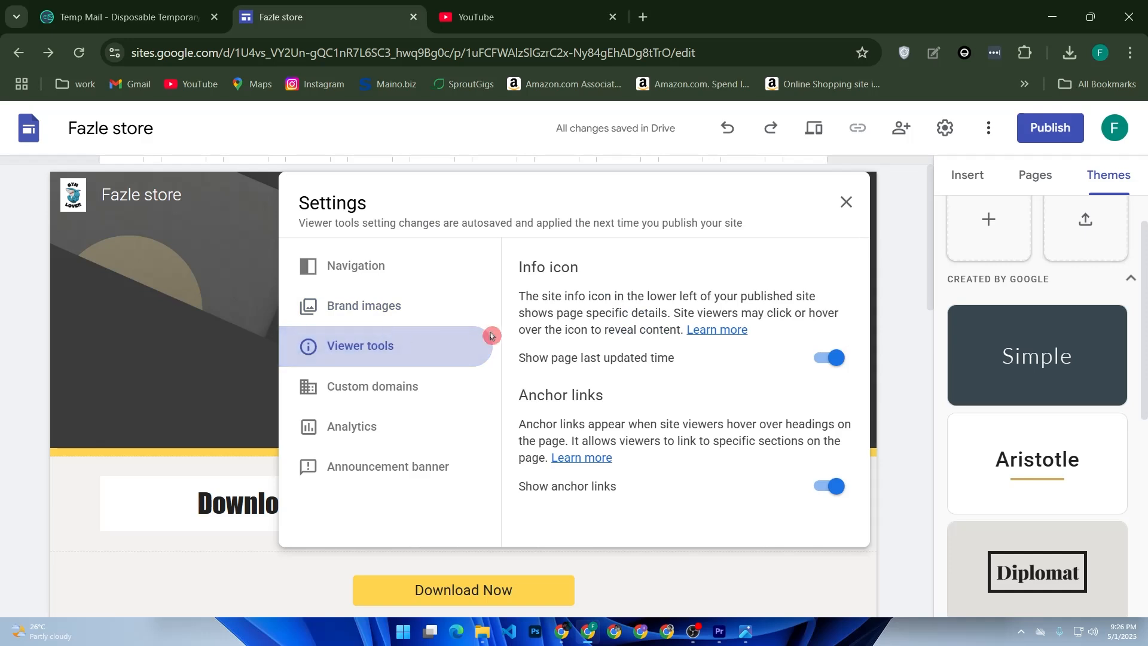
{"action": "left_click", "coordinate": [383, 397]}
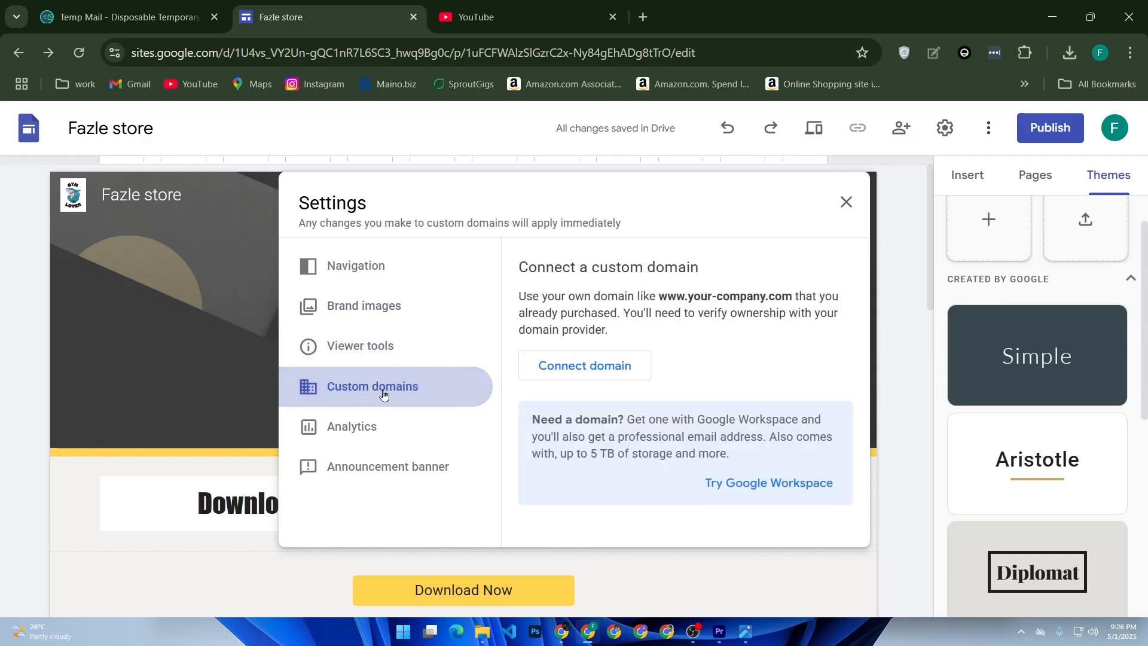
{"action": "left_click", "coordinate": [567, 376]}
{"action": "left_click", "coordinate": [567, 376]}
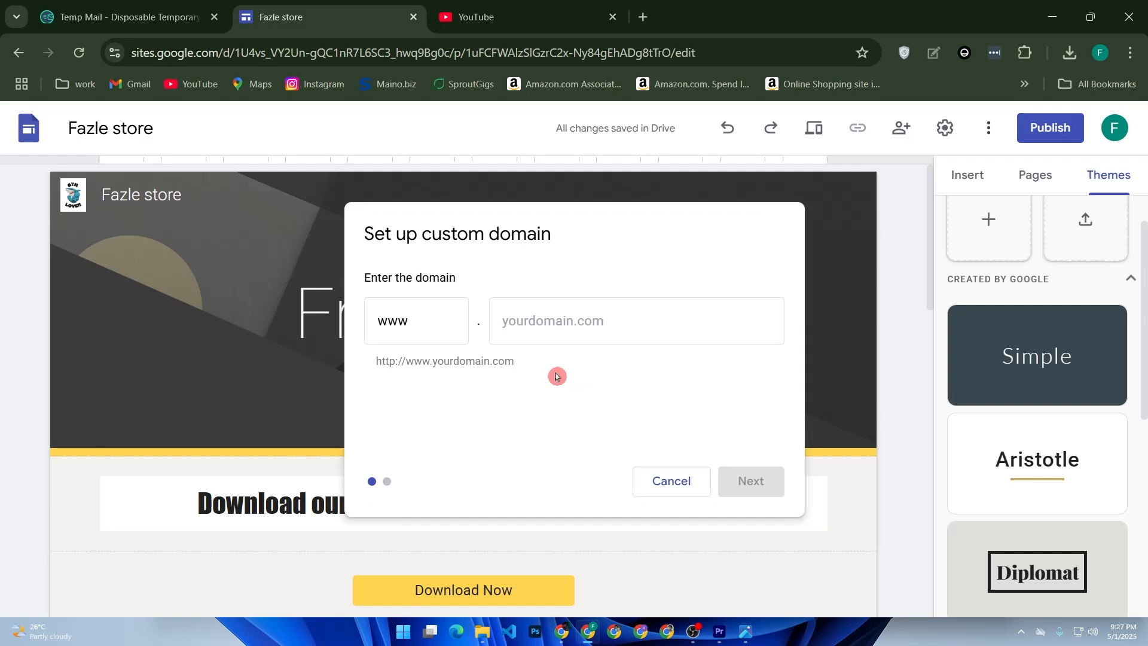
{"action": "left_click", "coordinate": [677, 493]}
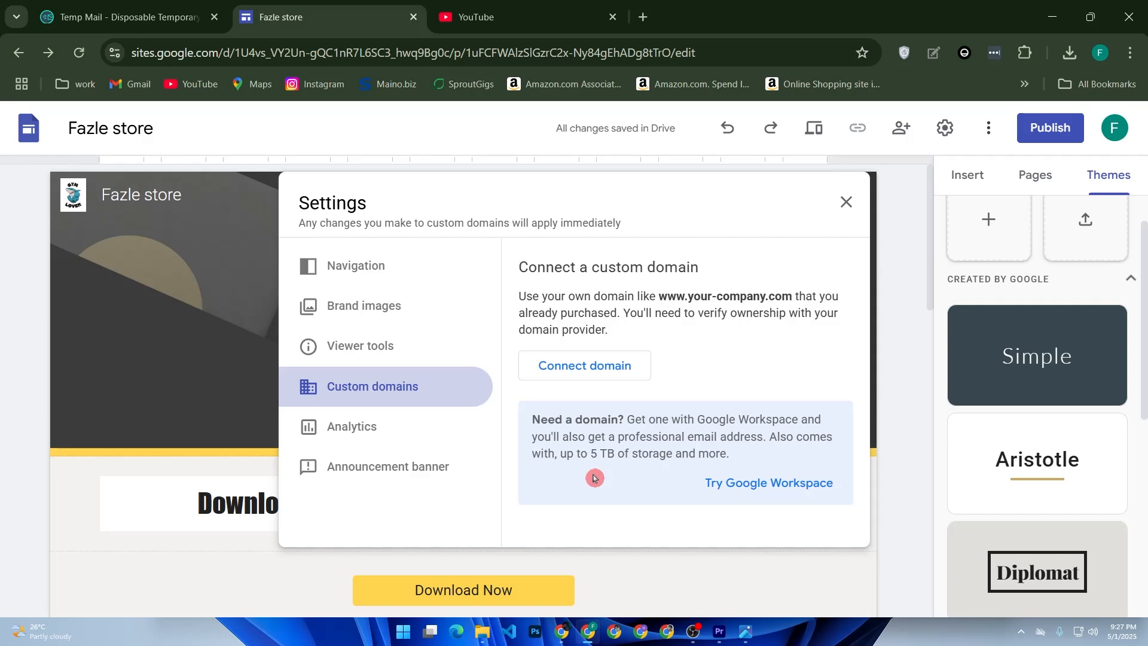
Publish the site to the web with "fazle-store" as its web address
{"action": "left_click", "coordinate": [1063, 135]}
{"action": "left_click", "coordinate": [1079, 138]}
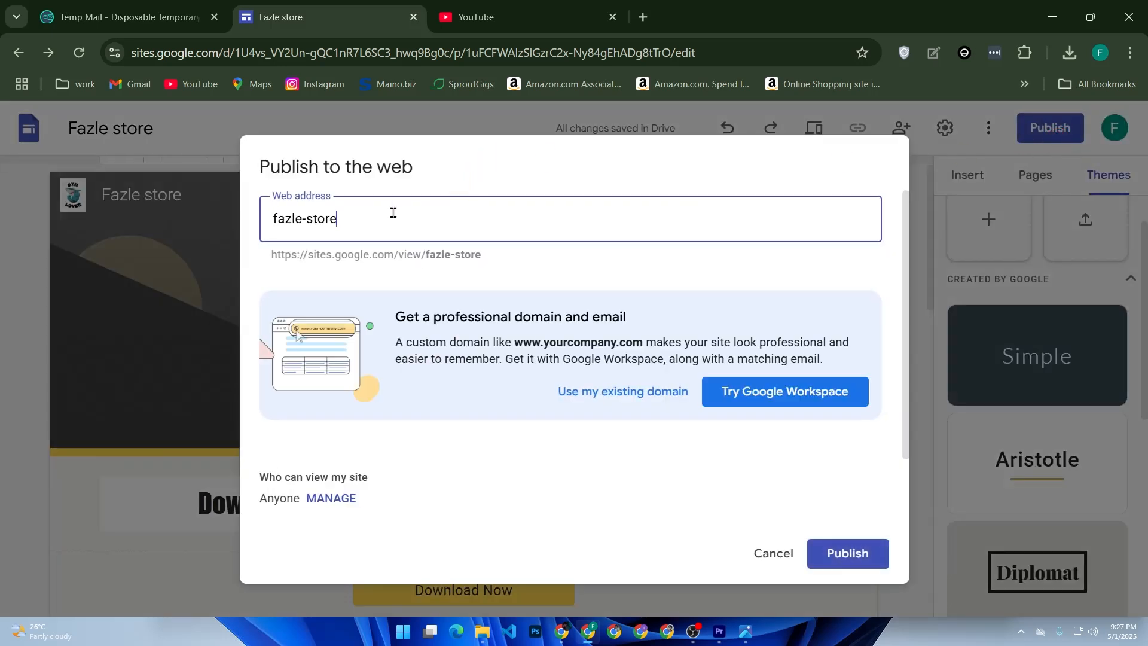
{"action": "left_click_drag", "start_coordinate": [383, 220], "coordinate": [269, 220]}
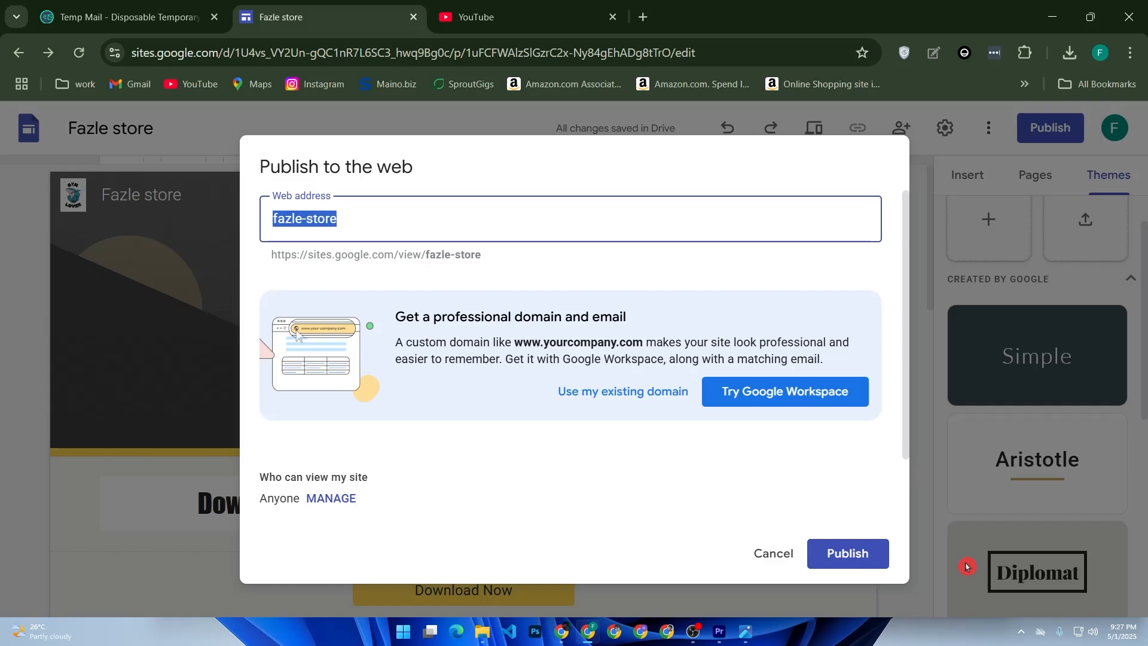
{"action": "left_click", "coordinate": [849, 558]}
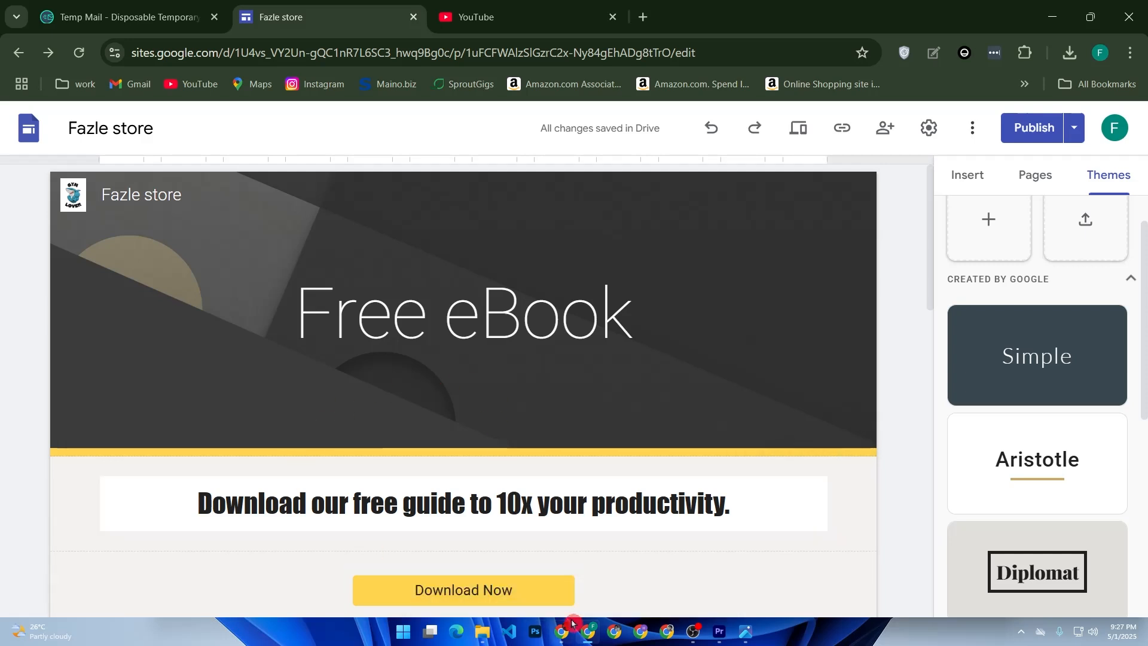
Check the site for unpublished changes, return to the editor and open the list of publishing options
{"action": "left_click", "coordinate": [1029, 127]}
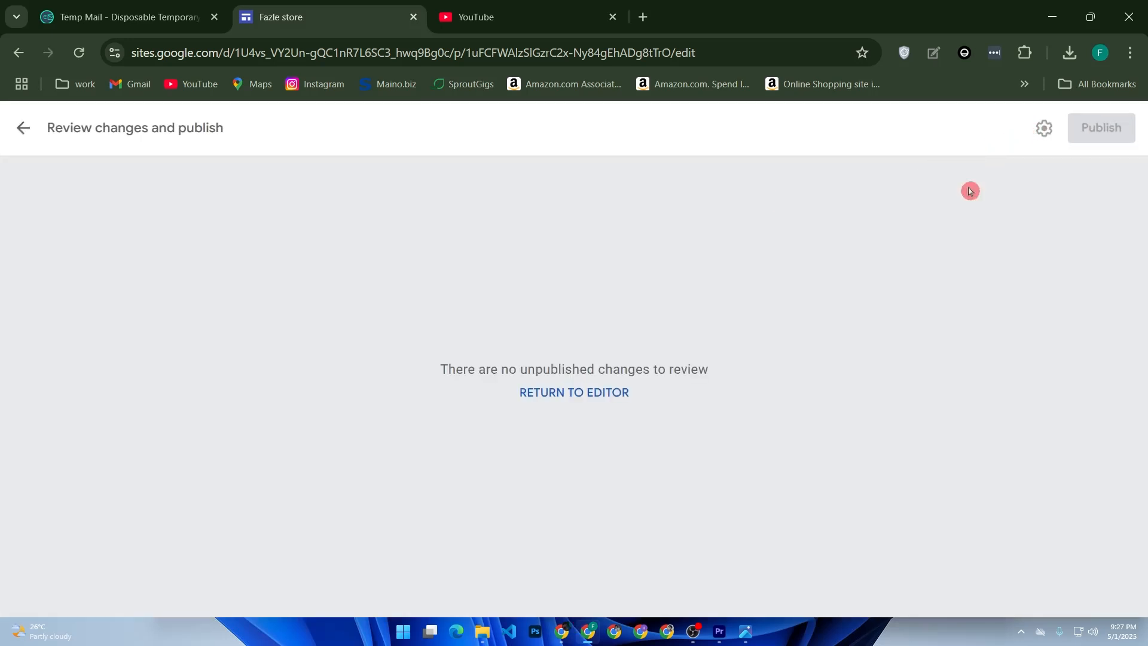
{"action": "left_click", "coordinate": [20, 128]}
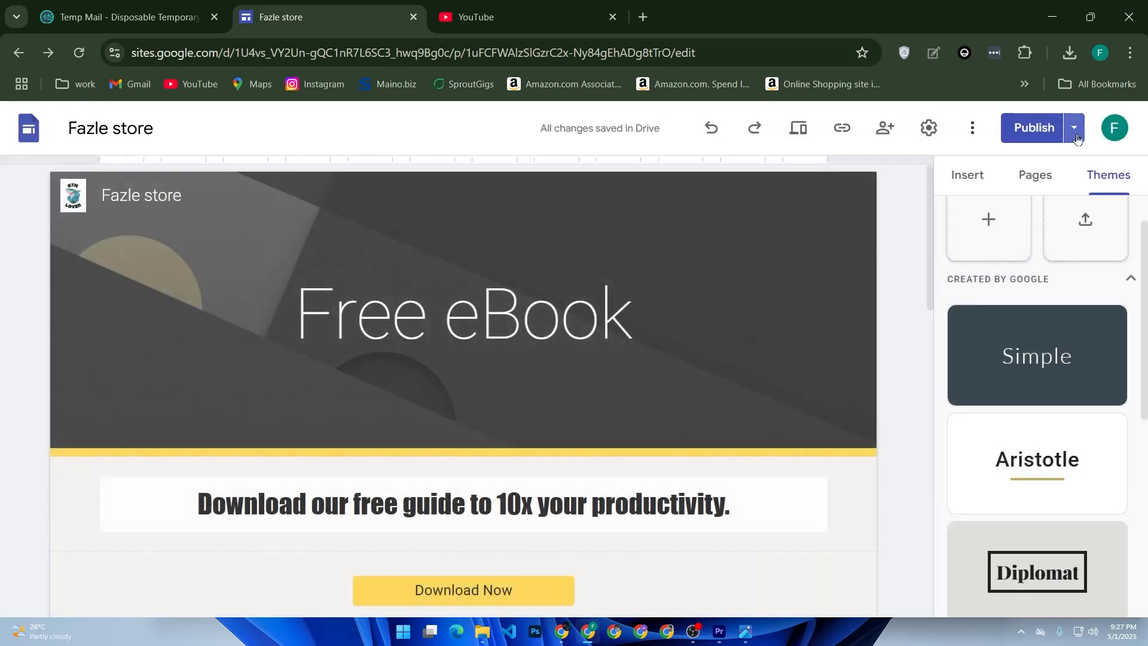
{"action": "left_click", "coordinate": [1074, 127]}
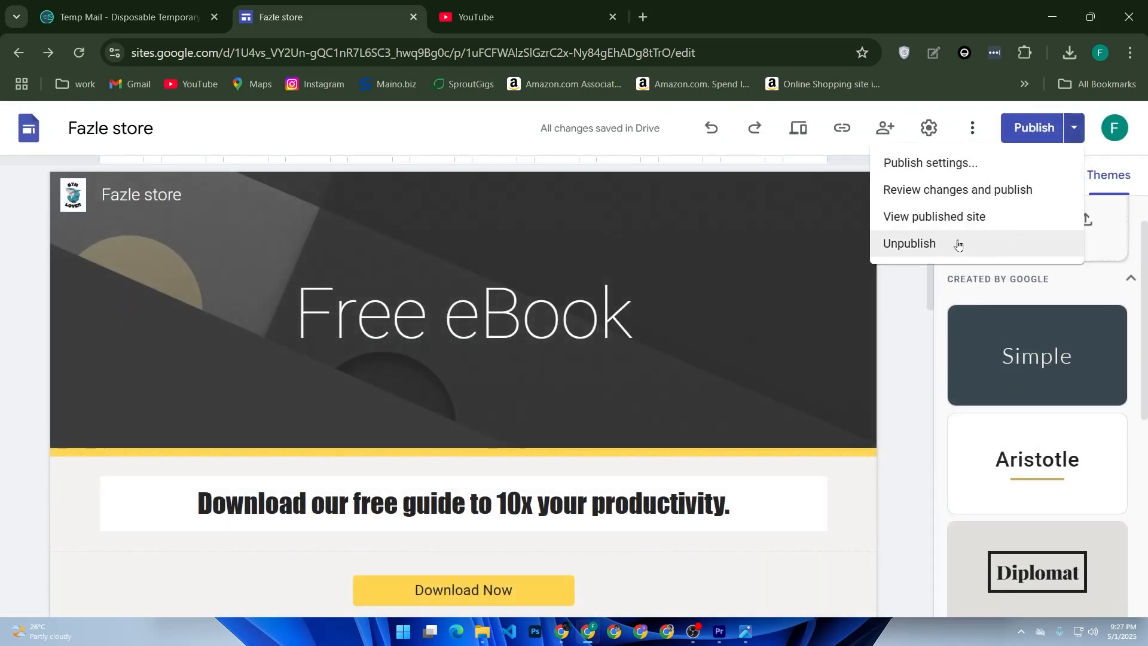